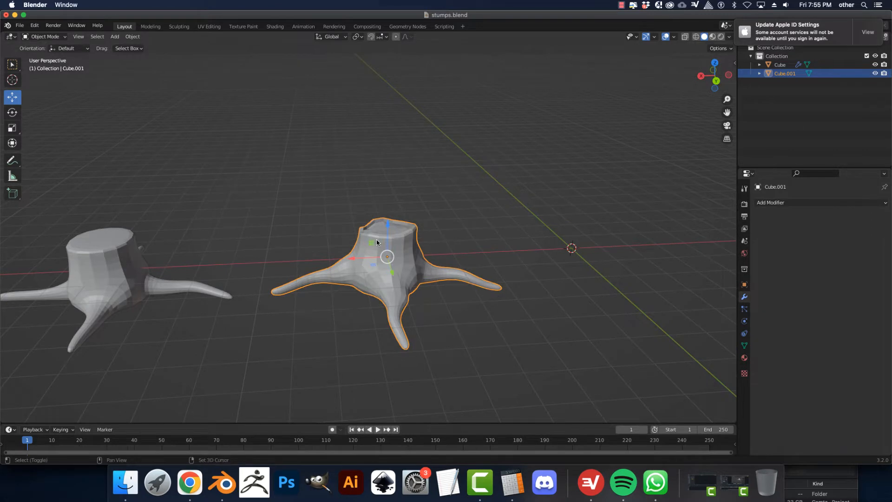
Step: Duplicate the selected jagged-rim stump and move the copy along the X axis, clear of the original
{"action": "key", "text": "shift+d"}
{"action": "key", "text": "Escape"}
{"action": "left_click_drag", "start_coordinate": [354, 262], "coordinate": [576, 243]}
{"action": "scroll", "coordinate": [497, 296], "scroll_direction": "down", "scroll_amount": 3}
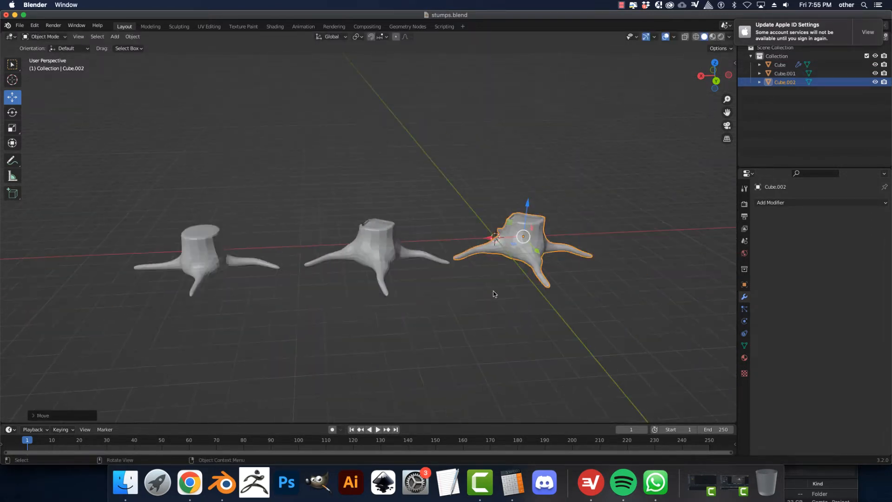
Step: Move the two existing stumps farther away along the X axis, and reposition the new copy
{"action": "left_click_drag", "start_coordinate": [189, 203], "coordinate": [400, 281]}
{"action": "left_click_drag", "start_coordinate": [287, 253], "coordinate": [69, 253]}
{"action": "left_click", "coordinate": [514, 224]}
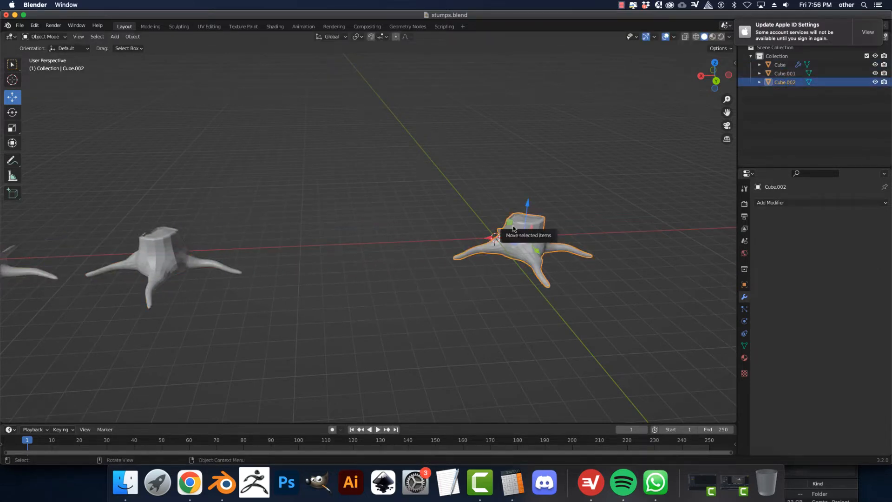
{"action": "left_click_drag", "start_coordinate": [513, 225], "coordinate": [368, 225]}
Step: Switch the duplicated stump to Sculpt Mode
{"action": "scroll", "coordinate": [438, 250], "scroll_direction": "up", "scroll_amount": 1}
{"action": "scroll", "coordinate": [439, 250], "scroll_direction": "up", "scroll_amount": 9}
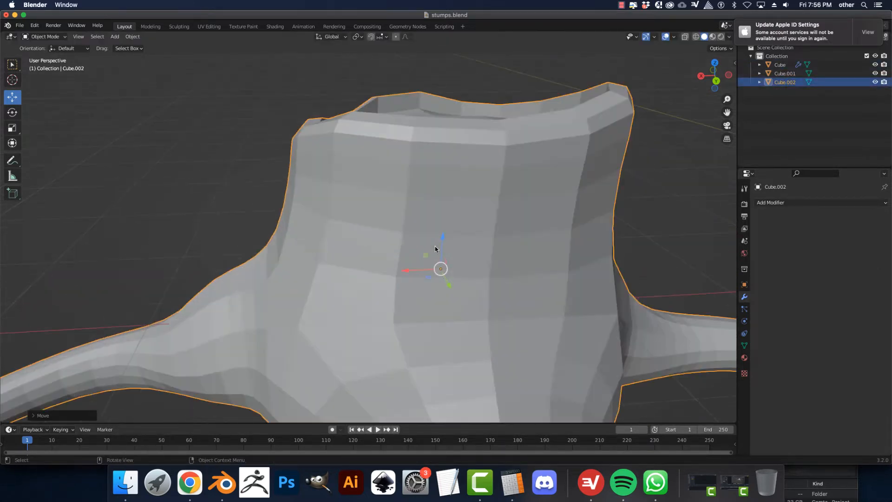
{"action": "middle_click_drag", "start_coordinate": [436, 249], "coordinate": [523, 222]}
{"action": "scroll", "coordinate": [471, 245], "scroll_direction": "down", "scroll_amount": 6}
{"action": "scroll", "coordinate": [523, 207], "scroll_direction": "up", "scroll_amount": 6}
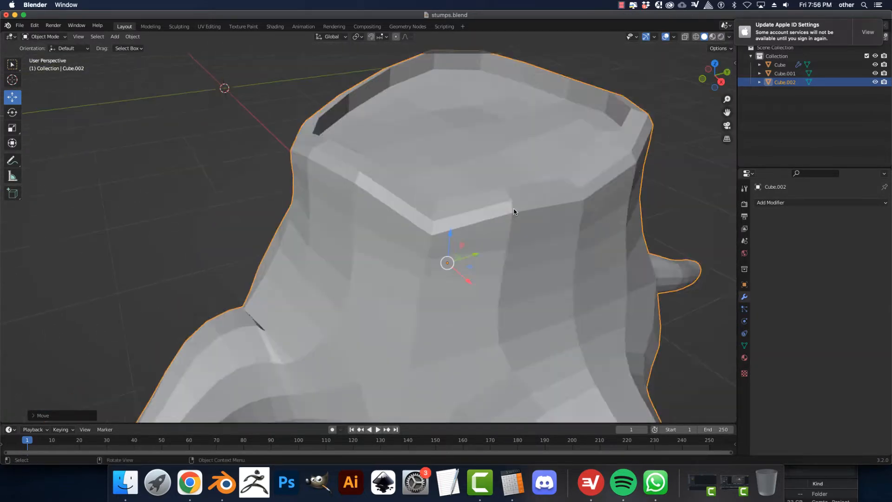
{"action": "scroll", "coordinate": [513, 209], "scroll_direction": "down", "scroll_amount": 3}
{"action": "middle_click_drag", "start_coordinate": [458, 215], "coordinate": [531, 232]}
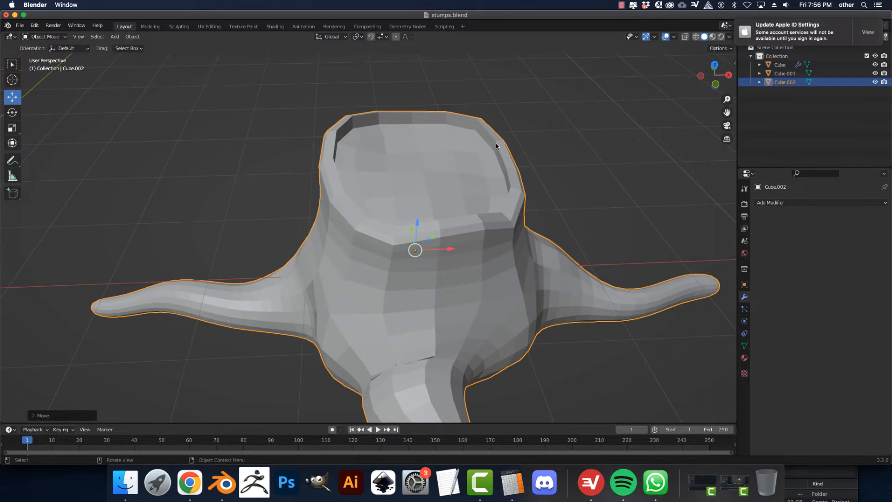
{"action": "left_click", "coordinate": [45, 37]}
{"action": "left_click", "coordinate": [45, 65]}
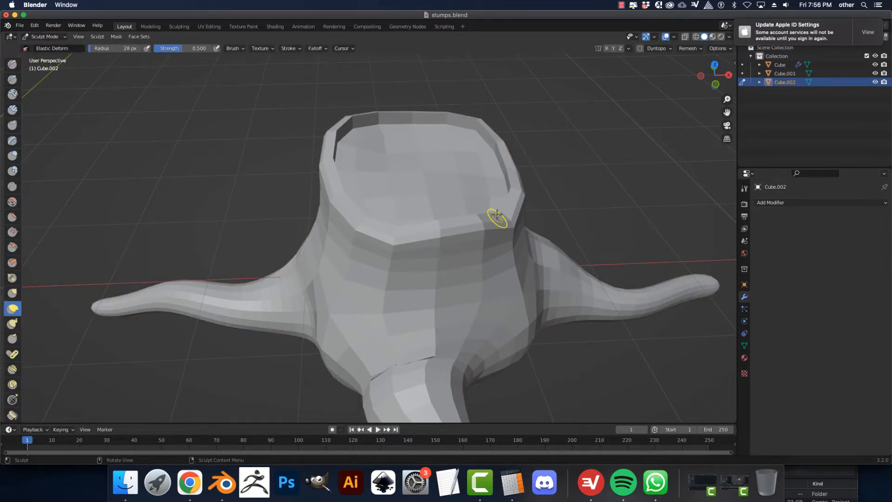
Step: Reshape the front and side of the stump's broken rim with the Elastic Deform brush at a 28 px radius
{"action": "mouse_move", "coordinate": [509, 205]}
{"action": "left_mouse_down"}
{"action": "mouse_move", "coordinate": [505, 212]}
{"action": "mouse_move", "coordinate": [510, 192]}
{"action": "mouse_move", "coordinate": [505, 198]}
{"action": "left_mouse_up"}
{"action": "middle_click_drag", "start_coordinate": [460, 207], "coordinate": [505, 213]}
{"action": "mouse_move", "coordinate": [504, 213]}
{"action": "left_mouse_down"}
{"action": "mouse_move", "coordinate": [496, 202]}
{"action": "mouse_move", "coordinate": [540, 249]}
{"action": "left_mouse_up"}
{"action": "middle_click_drag", "start_coordinate": [540, 249], "coordinate": [508, 222]}
{"action": "mouse_move", "coordinate": [508, 223]}
{"action": "left_mouse_down"}
{"action": "mouse_move", "coordinate": [516, 218]}
{"action": "mouse_move", "coordinate": [450, 218]}
{"action": "left_mouse_up"}
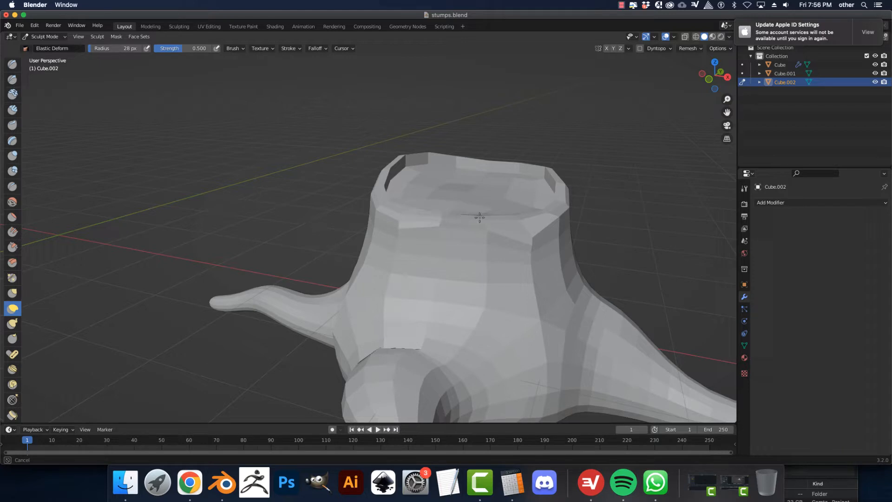
{"action": "left_click_drag", "start_coordinate": [522, 211], "coordinate": [488, 204]}
{"action": "middle_click_drag", "start_coordinate": [474, 198], "coordinate": [511, 212]}
{"action": "left_click_drag", "start_coordinate": [511, 211], "coordinate": [486, 209]}
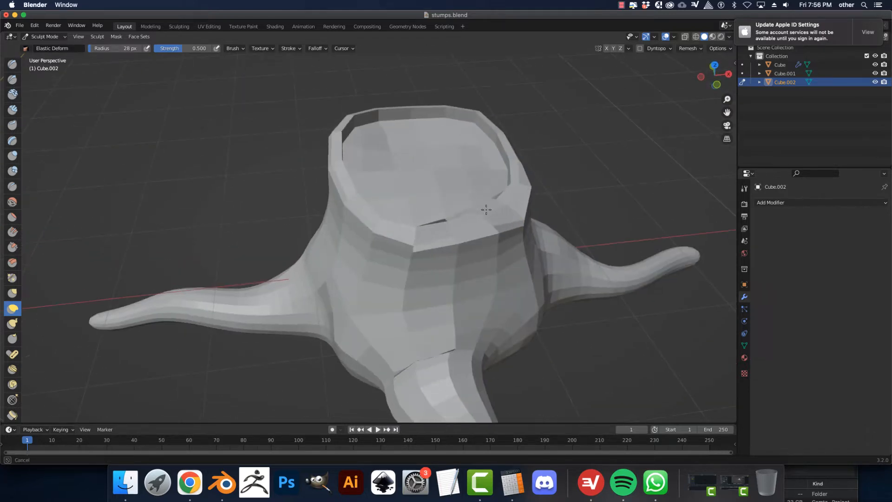
{"action": "middle_click_drag", "start_coordinate": [431, 201], "coordinate": [478, 238]}
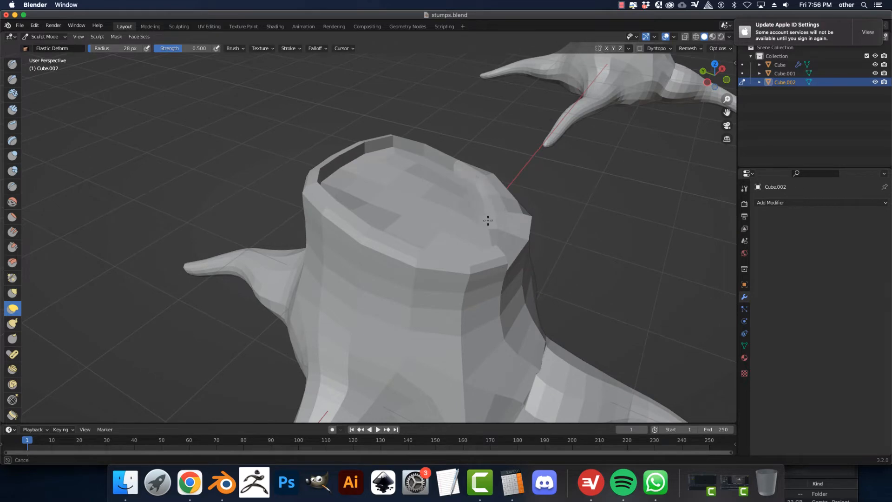
{"action": "left_click_drag", "start_coordinate": [488, 220], "coordinate": [485, 235]}
Step: Enlarge the Elastic Deform brush to a 112 px radius and deform the corner of the stump's rim
{"action": "scroll", "coordinate": [408, 231], "scroll_direction": "up", "scroll_amount": 3}
{"action": "mouse_move", "coordinate": [408, 231]}
{"action": "middle_mouse_down"}
{"action": "mouse_move", "coordinate": [383, 205]}
{"action": "mouse_move", "coordinate": [440, 208]}
{"action": "mouse_move", "coordinate": [439, 216]}
{"action": "mouse_move", "coordinate": [442, 199]}
{"action": "mouse_move", "coordinate": [398, 175]}
{"action": "middle_mouse_up"}
{"action": "scroll", "coordinate": [440, 207], "scroll_direction": "down", "scroll_amount": 5}
{"action": "scroll", "coordinate": [440, 216], "scroll_direction": "up", "scroll_amount": 5}
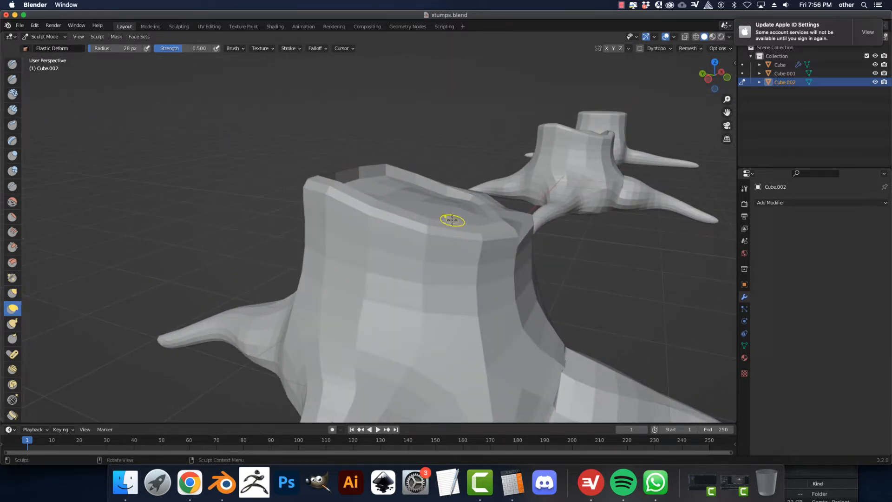
{"action": "key", "text": "bracketright"}
{"action": "key", "text": "bracketright"}
{"action": "key", "text": "bracketright"}
{"action": "key", "text": "bracketright"}
{"action": "key", "text": "bracketright"}
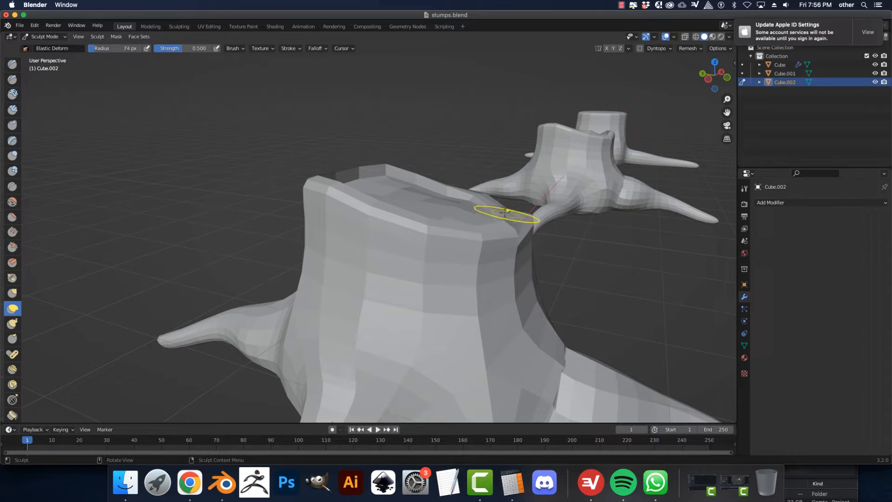
{"action": "key", "text": "bracketright"}
{"action": "key", "text": "bracketright"}
{"action": "key", "text": "bracketright"}
{"action": "key", "text": "bracketright"}
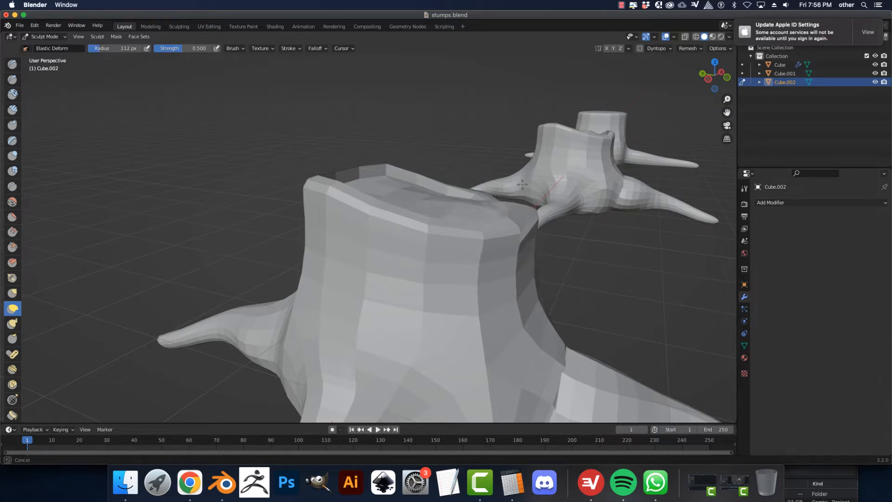
Step: Reduce the Elastic Deform brush radius to 72 px and reshape the same rim corner
{"action": "key", "text": "bracketleft"}
{"action": "key", "text": "bracketleft"}
{"action": "key", "text": "bracketleft"}
{"action": "key", "text": "bracketleft"}
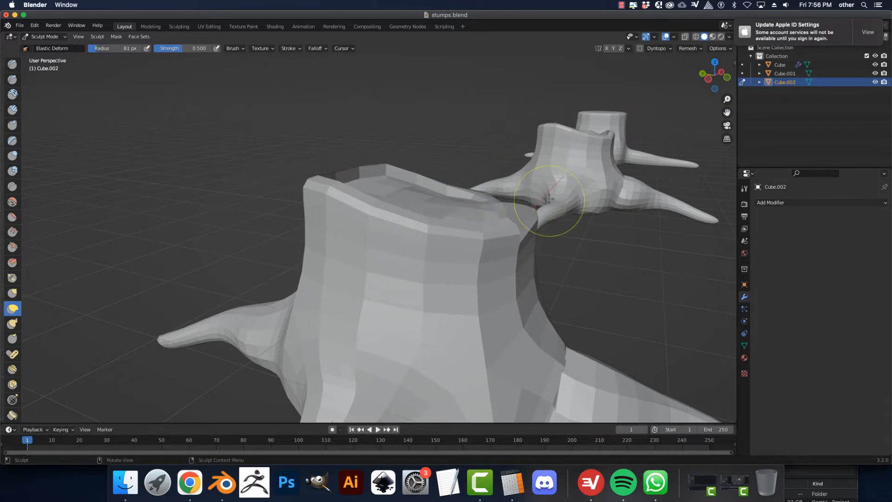
{"action": "middle_click_drag", "start_coordinate": [530, 177], "coordinate": [543, 205]}
{"action": "left_click_drag", "start_coordinate": [514, 201], "coordinate": [501, 210]}
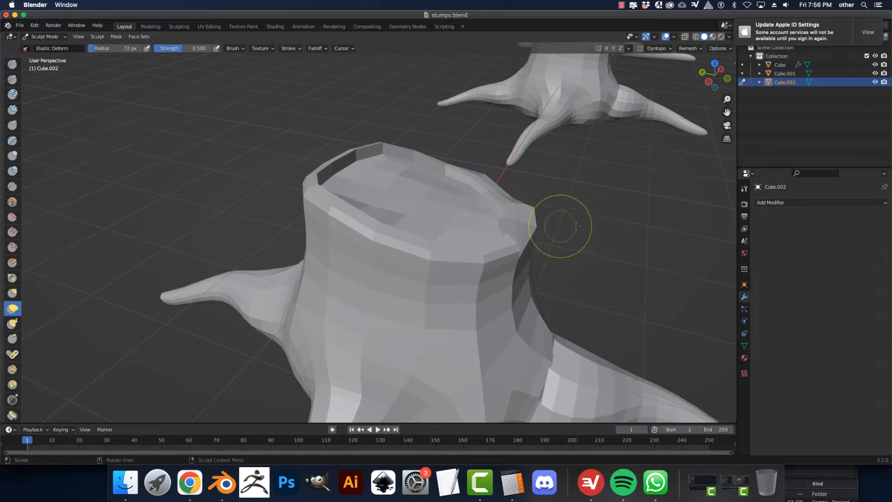
Step: Pull the inner edge of the rim across the stump's top surface with the Elastic Deform brush
{"action": "middle_click_drag", "start_coordinate": [564, 223], "coordinate": [491, 179]}
{"action": "scroll", "coordinate": [476, 201], "scroll_direction": "up", "scroll_amount": 2}
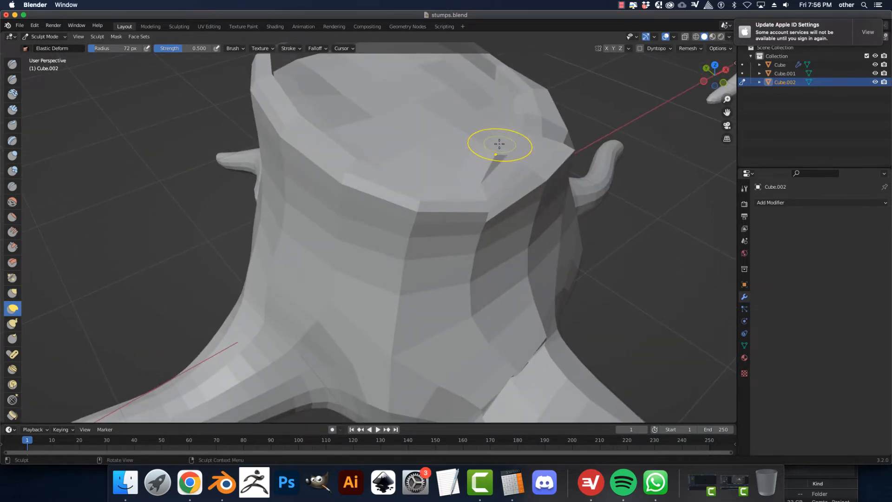
{"action": "mouse_move", "coordinate": [499, 146]}
{"action": "left_mouse_down"}
{"action": "mouse_move", "coordinate": [469, 183]}
{"action": "mouse_move", "coordinate": [447, 170]}
{"action": "left_mouse_up"}
{"action": "scroll", "coordinate": [479, 165], "scroll_direction": "up", "scroll_amount": 7}
{"action": "scroll", "coordinate": [460, 155], "scroll_direction": "down", "scroll_amount": 11}
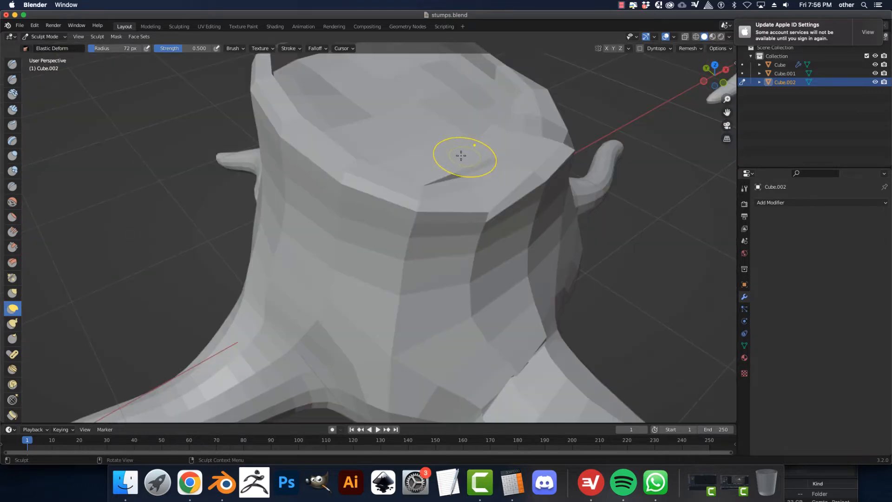
{"action": "mouse_move", "coordinate": [460, 174]}
{"action": "middle_mouse_down"}
{"action": "mouse_move", "coordinate": [478, 152]}
{"action": "mouse_move", "coordinate": [458, 184]}
{"action": "middle_mouse_up"}
{"action": "scroll", "coordinate": [460, 164], "scroll_direction": "up", "scroll_amount": 8}
{"action": "scroll", "coordinate": [458, 164], "scroll_direction": "down", "scroll_amount": 8}
{"action": "mouse_move", "coordinate": [407, 210]}
{"action": "left_mouse_down"}
{"action": "mouse_move", "coordinate": [393, 205]}
{"action": "mouse_move", "coordinate": [416, 196]}
{"action": "mouse_move", "coordinate": [431, 203]}
{"action": "left_mouse_up"}
{"action": "middle_click_drag", "start_coordinate": [478, 199], "coordinate": [431, 181]}
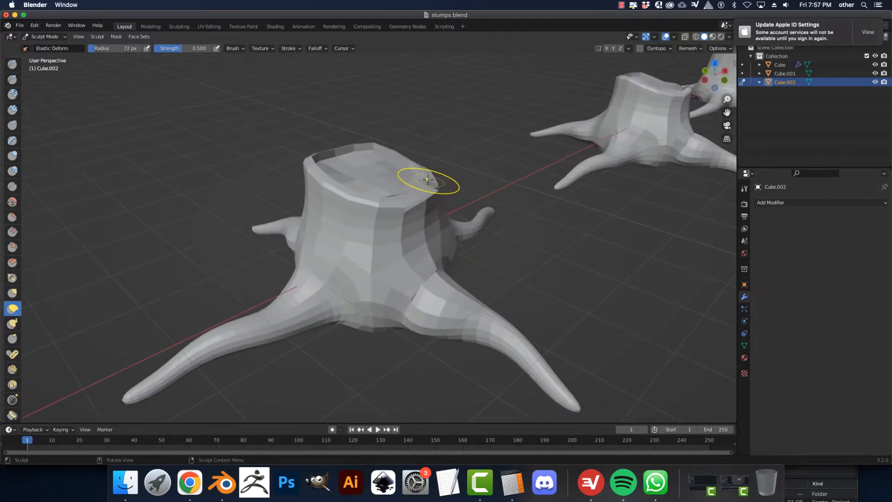
Step: Refine the stump's front rim and corners from several sides with further Elastic Deform strokes
{"action": "scroll", "coordinate": [444, 178], "scroll_direction": "up", "scroll_amount": 2}
{"action": "middle_click_drag", "start_coordinate": [492, 163], "coordinate": [441, 174]}
{"action": "left_click_drag", "start_coordinate": [496, 163], "coordinate": [488, 162]}
{"action": "left_click_drag", "start_coordinate": [410, 183], "coordinate": [419, 161]}
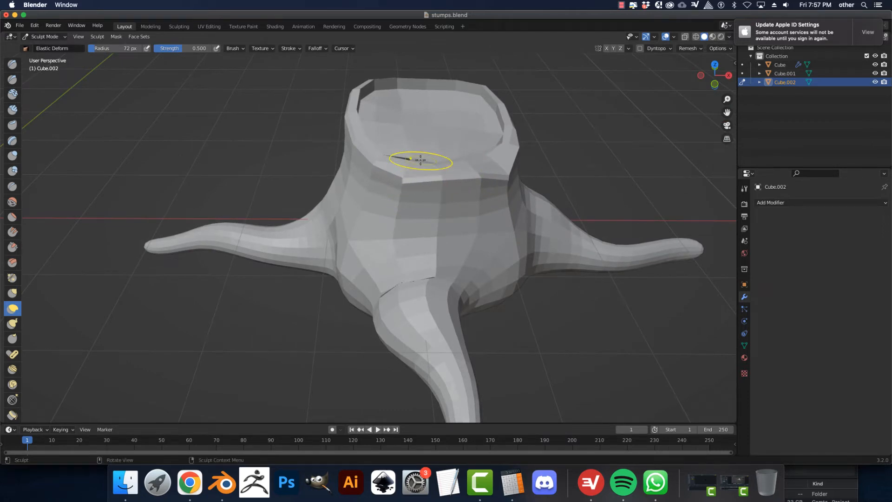
{"action": "mouse_move", "coordinate": [389, 200]}
{"action": "middle_mouse_down"}
{"action": "mouse_move", "coordinate": [434, 184]}
{"action": "mouse_move", "coordinate": [441, 160]}
{"action": "mouse_move", "coordinate": [349, 162]}
{"action": "middle_mouse_up"}
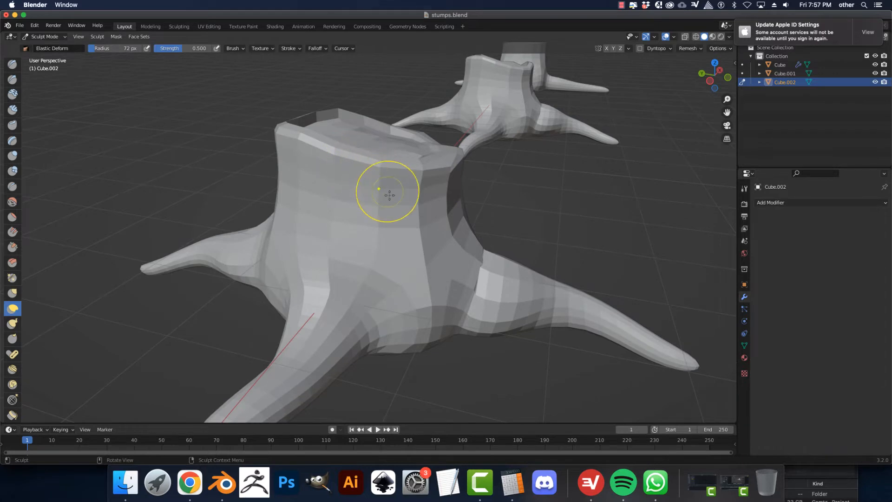
{"action": "middle_click_drag", "start_coordinate": [477, 205], "coordinate": [512, 252]}
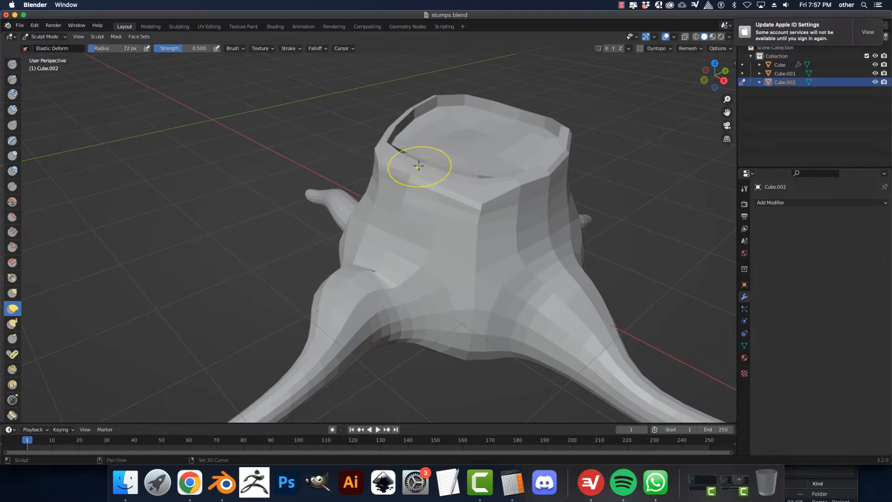
{"action": "middle_click_drag", "start_coordinate": [260, 179], "coordinate": [368, 175]}
{"action": "scroll", "coordinate": [341, 170], "scroll_direction": "up", "scroll_amount": 2}
{"action": "scroll", "coordinate": [325, 165], "scroll_direction": "down", "scroll_amount": 4}
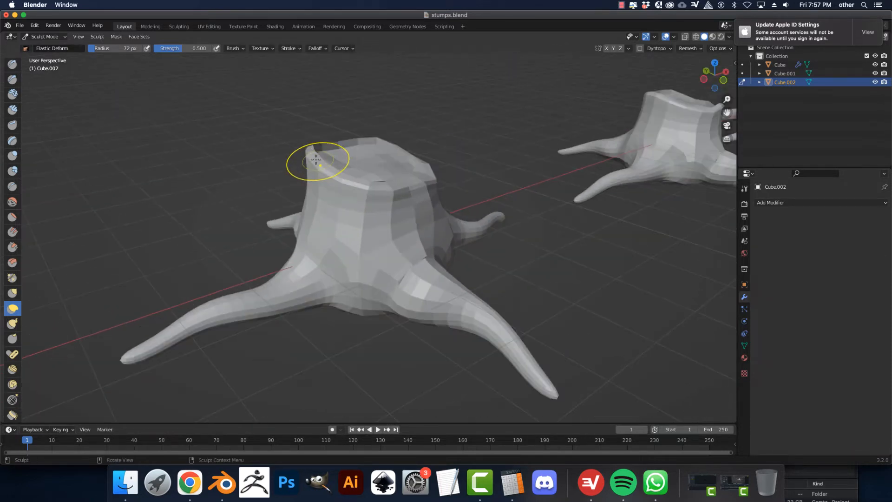
{"action": "middle_click_drag", "start_coordinate": [318, 162], "coordinate": [381, 181]}
{"action": "mouse_move", "coordinate": [377, 181]}
{"action": "left_mouse_down"}
{"action": "mouse_move", "coordinate": [387, 176]}
{"action": "mouse_move", "coordinate": [364, 179]}
{"action": "left_mouse_up"}
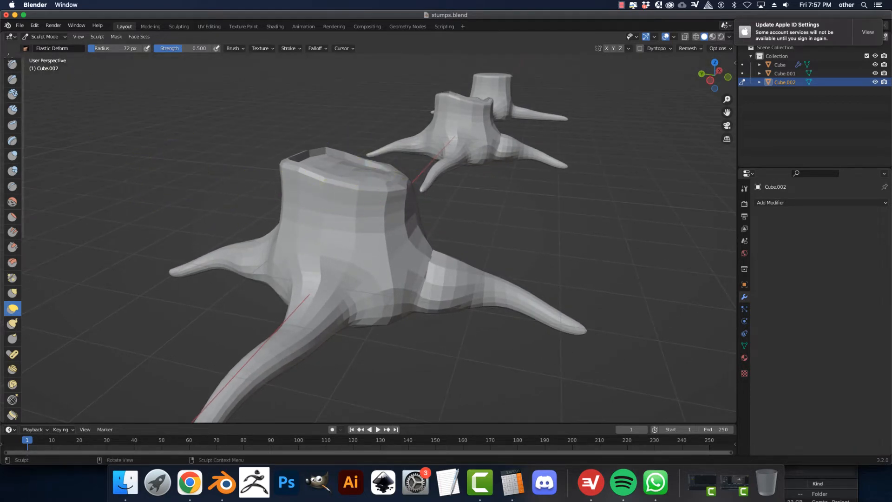
Step: Return to Object Mode and add a Remesh modifier in Smooth mode to the duplicated stump
{"action": "left_click", "coordinate": [43, 37]}
{"action": "left_click", "coordinate": [43, 48]}
{"action": "middle_click_drag", "start_coordinate": [68, 82], "coordinate": [219, 198]}
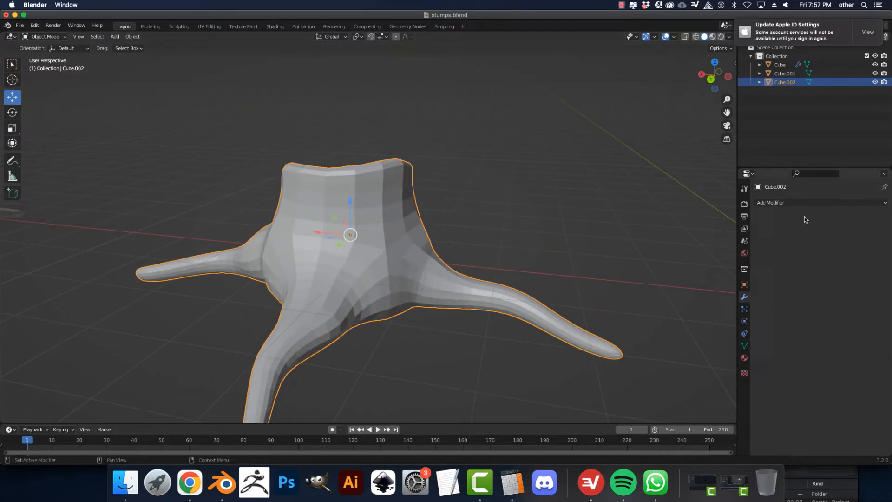
{"action": "left_click", "coordinate": [794, 203]}
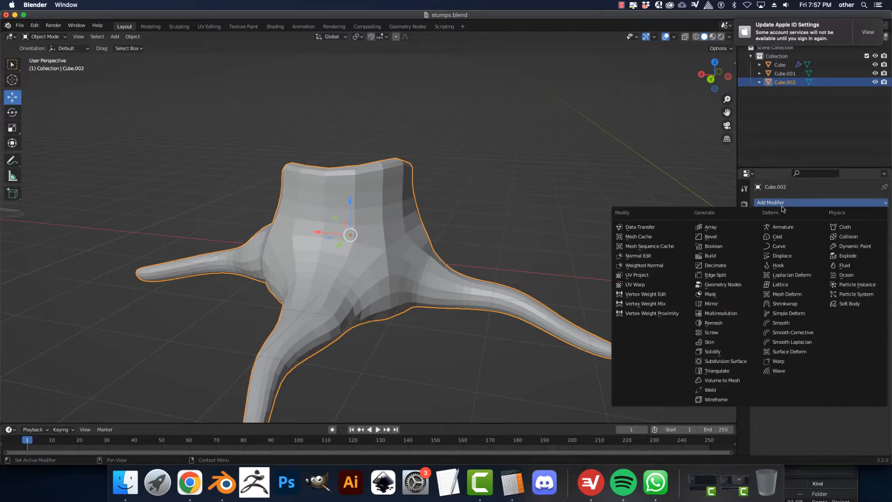
{"action": "left_click", "coordinate": [738, 325]}
{"action": "middle_click_drag", "start_coordinate": [697, 316], "coordinate": [604, 256]}
{"action": "left_click", "coordinate": [805, 230]}
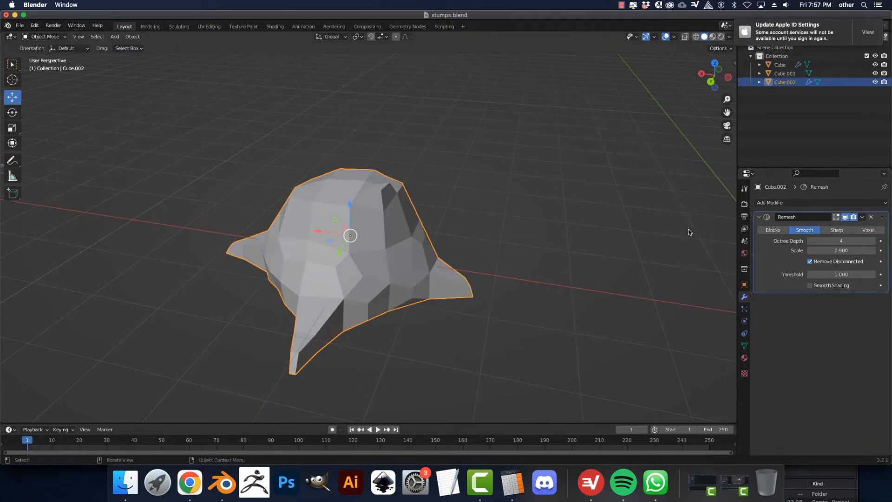
Step: Set the Remesh modifier's Octree Depth to 8
{"action": "left_click", "coordinate": [876, 241]}
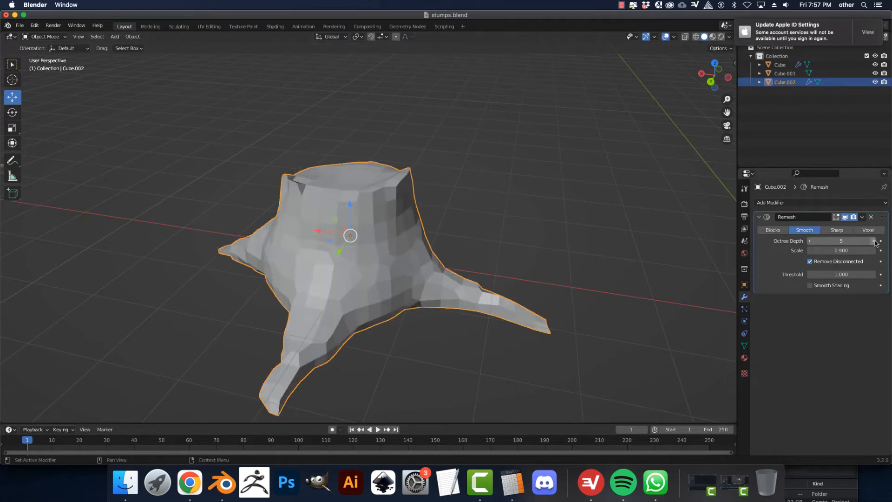
{"action": "left_click", "coordinate": [875, 242]}
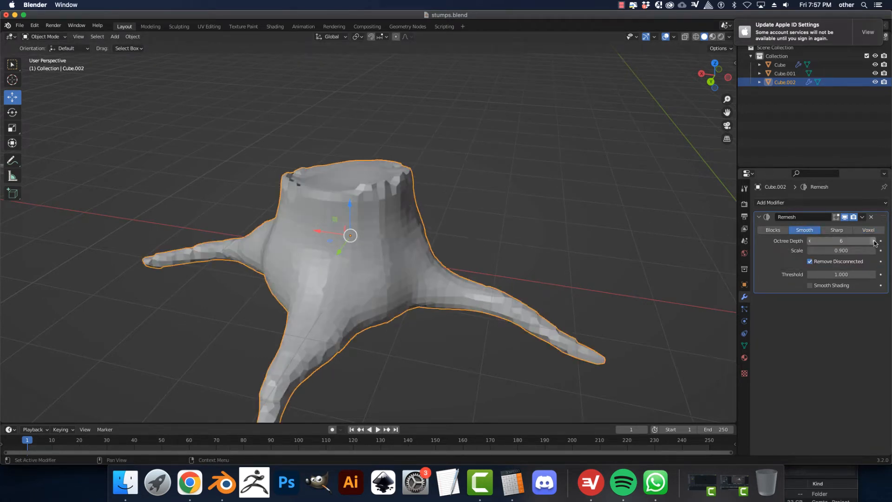
{"action": "left_click", "coordinate": [874, 241]}
{"action": "left_click", "coordinate": [874, 241]}
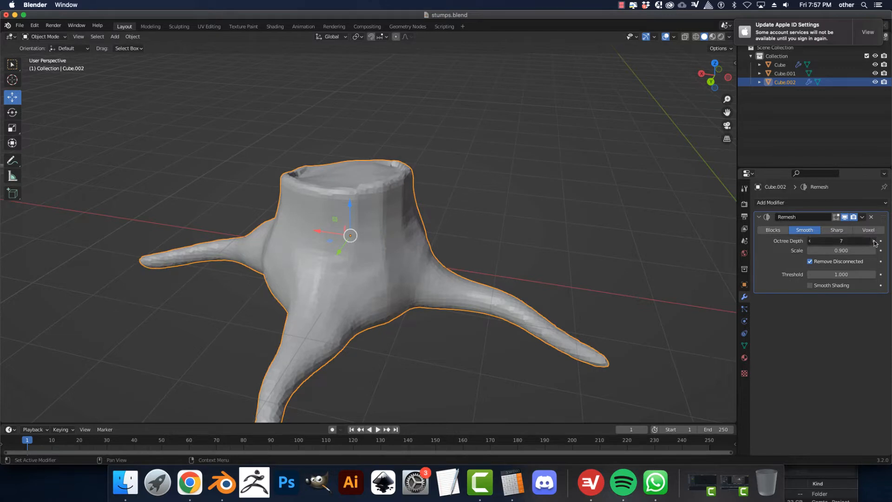
Step: Try an Octree Depth of 9 on the Remesh modifier, inspect the stump's surface and return the depth to 8
{"action": "scroll", "coordinate": [487, 242], "scroll_direction": "down", "scroll_amount": 2}
{"action": "middle_click_drag", "start_coordinate": [487, 251], "coordinate": [487, 236]}
{"action": "scroll", "coordinate": [344, 229], "scroll_direction": "up", "scroll_amount": 5}
{"action": "middle_click_drag", "start_coordinate": [345, 229], "coordinate": [435, 247]}
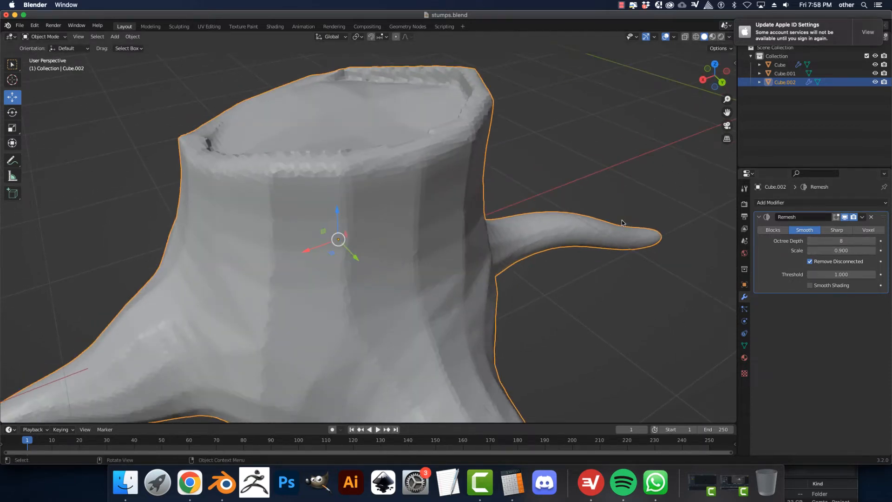
{"action": "middle_click_drag", "start_coordinate": [625, 223], "coordinate": [556, 208]}
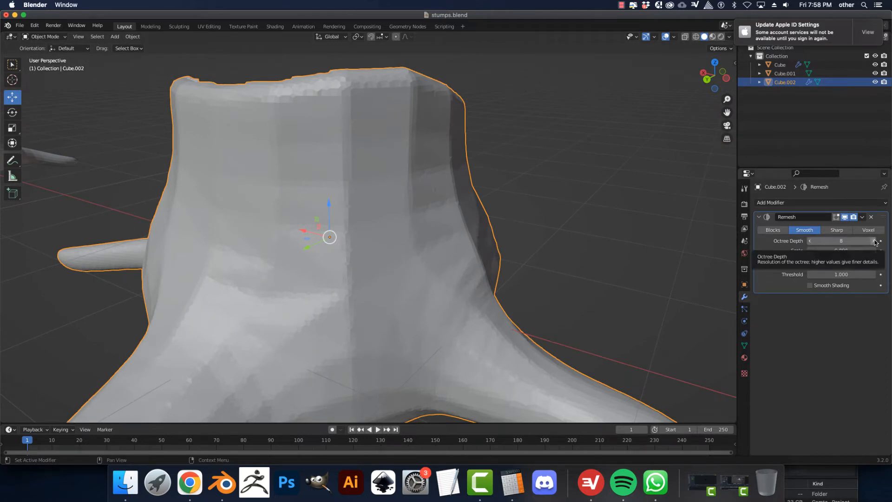
{"action": "left_click", "coordinate": [875, 241]}
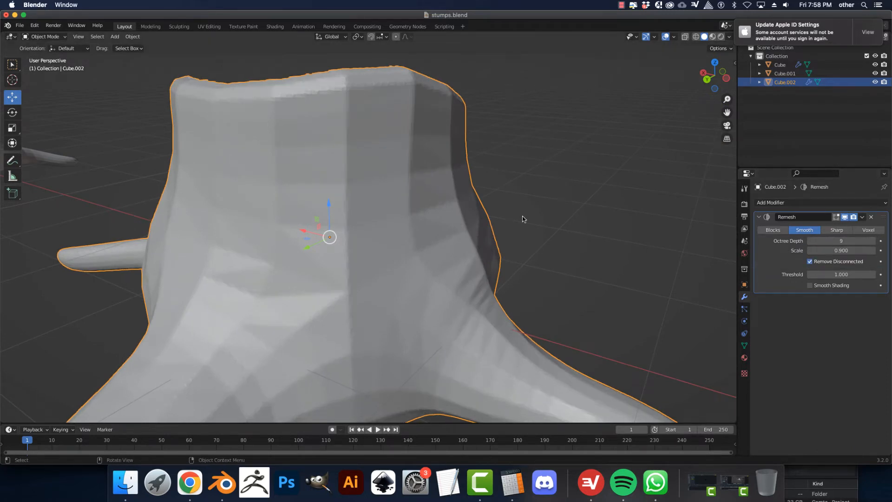
{"action": "middle_click_drag", "start_coordinate": [522, 216], "coordinate": [423, 220]}
{"action": "scroll", "coordinate": [372, 207], "scroll_direction": "up", "scroll_amount": 3}
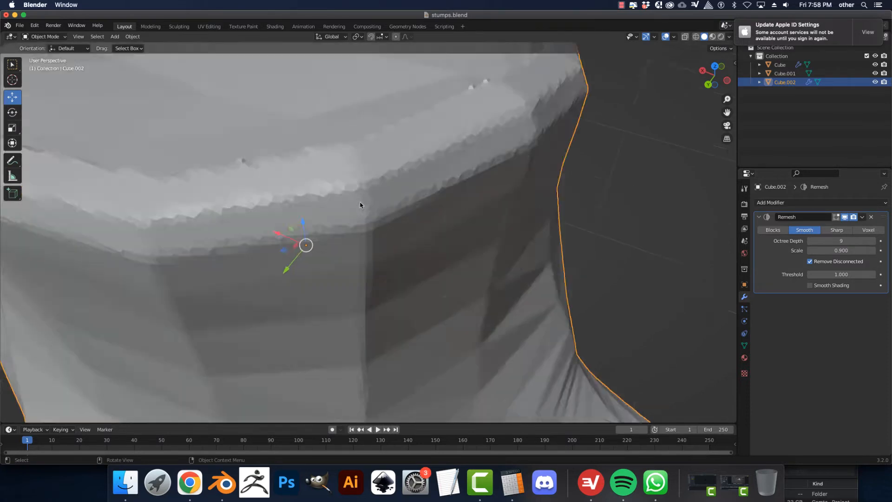
{"action": "scroll", "coordinate": [361, 202], "scroll_direction": "down", "scroll_amount": 5}
{"action": "middle_click_drag", "start_coordinate": [362, 201], "coordinate": [450, 171]}
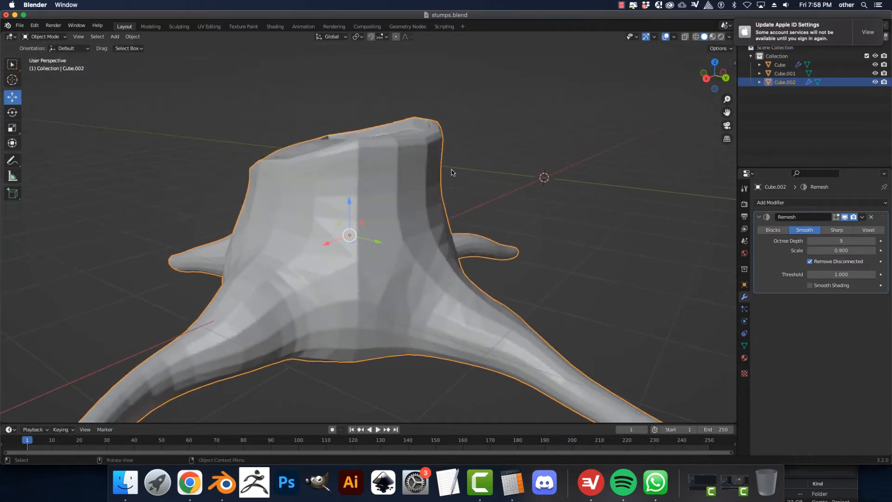
{"action": "left_click", "coordinate": [811, 240]}
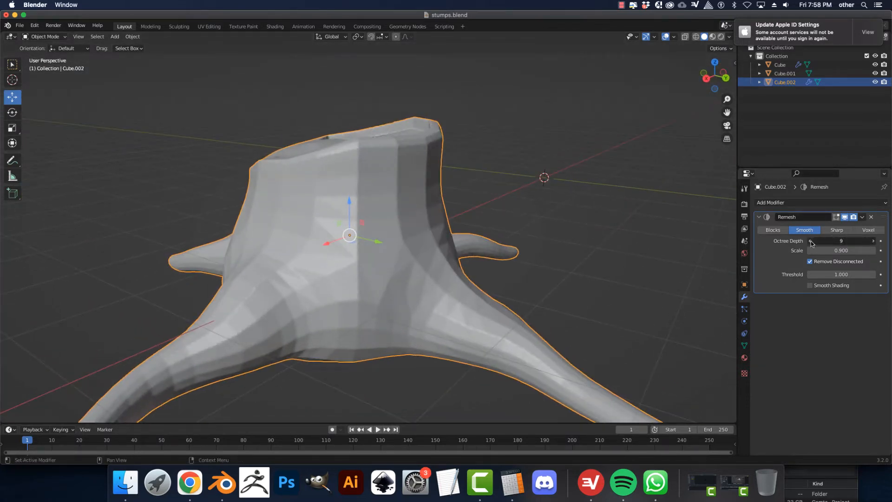
{"action": "middle_click_drag", "start_coordinate": [530, 200], "coordinate": [644, 217]}
{"action": "middle_click_drag", "start_coordinate": [578, 227], "coordinate": [437, 190]}
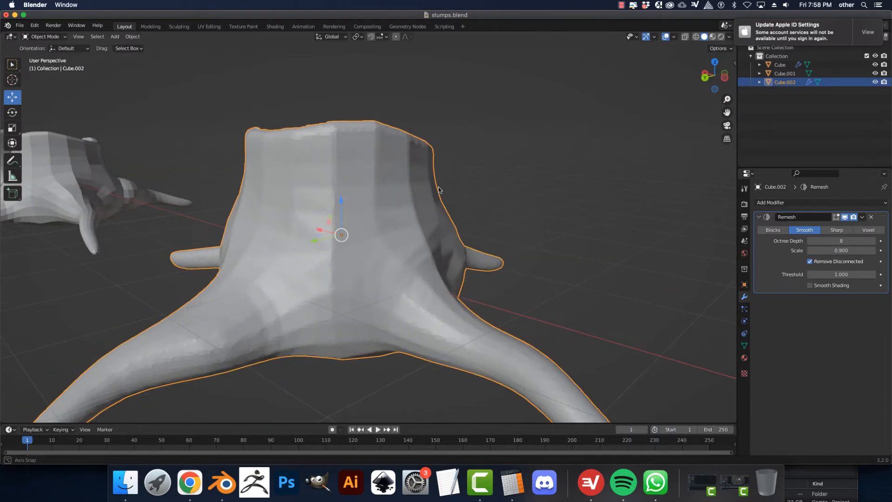
Step: Apply the Remesh modifier on the duplicated stump and switch the stump to Sculpt Mode
{"action": "left_click", "coordinate": [863, 218]}
{"action": "left_click", "coordinate": [848, 226]}
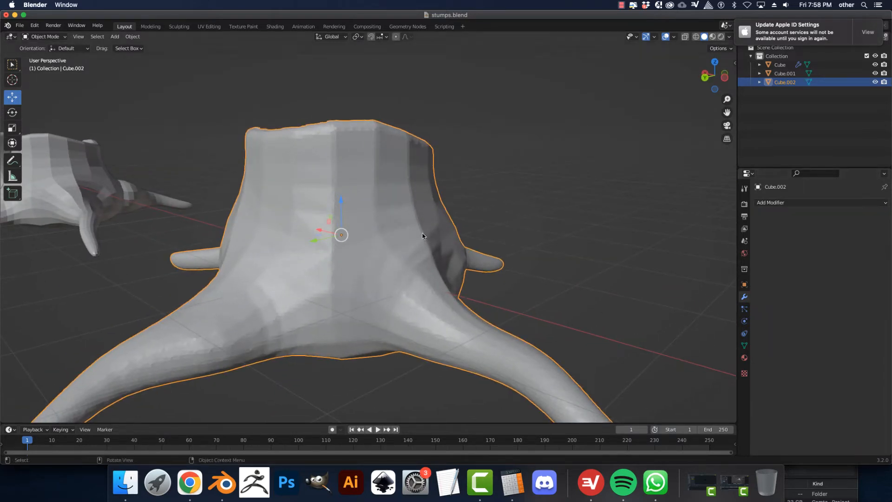
{"action": "left_click", "coordinate": [41, 37]}
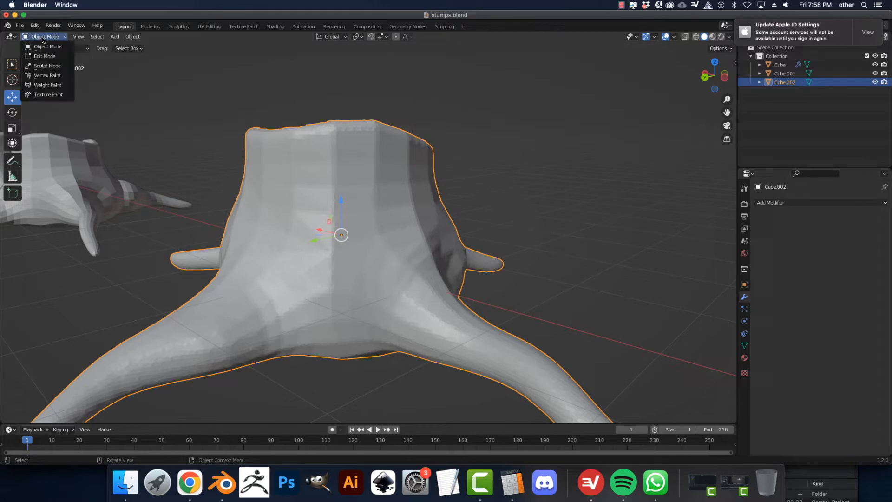
{"action": "left_click", "coordinate": [44, 63]}
Step: Smooth out the facets across the front of the trunk and the bases of the adjoining roots
{"action": "left_click_drag", "start_coordinate": [315, 241], "coordinate": [334, 202]}
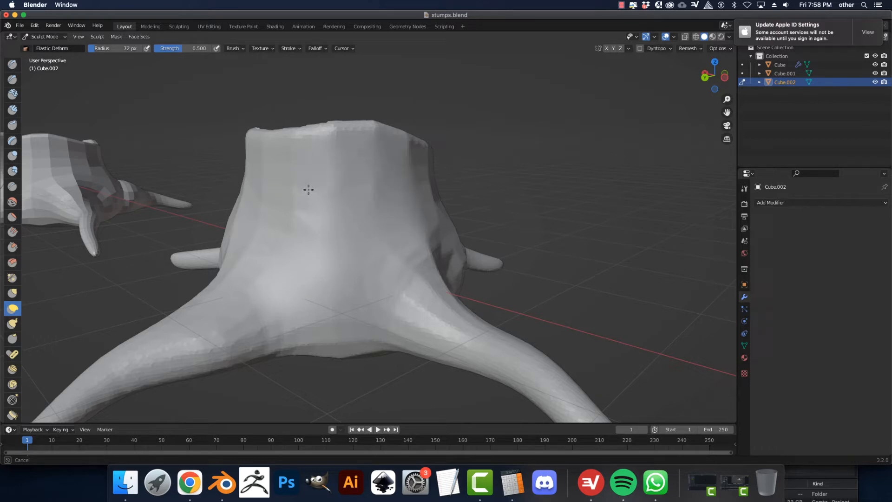
{"action": "left_click_drag", "start_coordinate": [239, 331], "coordinate": [338, 295]}
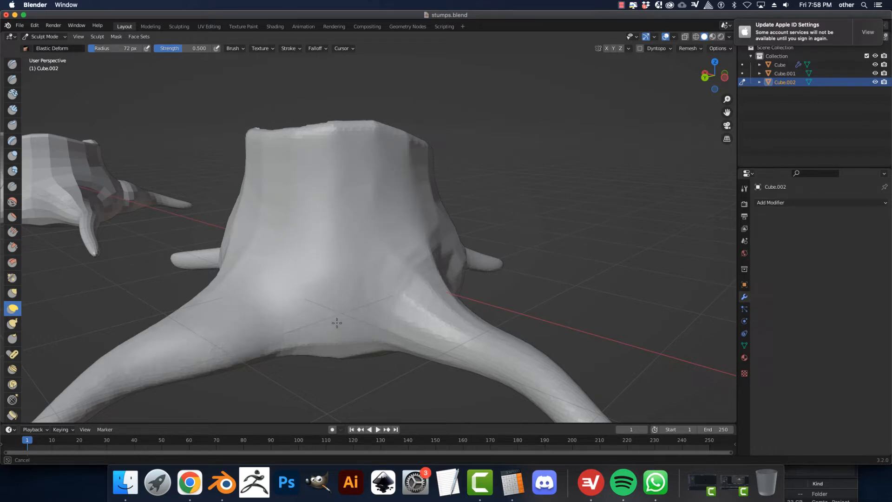
{"action": "left_click_drag", "start_coordinate": [419, 250], "coordinate": [422, 246]}
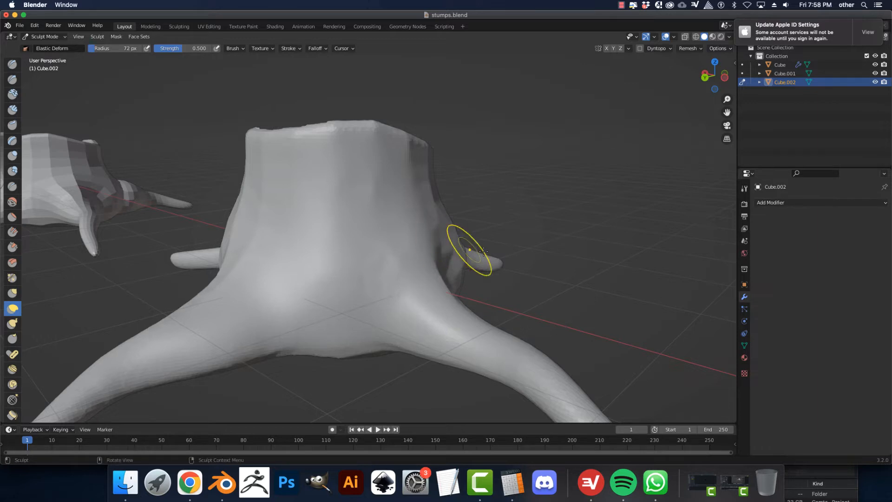
Step: Switch to the Smooth brush at strength 0.315 and smooth the faceted trunk side and root below the rim
{"action": "middle_click_drag", "start_coordinate": [468, 249], "coordinate": [434, 256]}
{"action": "scroll", "coordinate": [432, 275], "scroll_direction": "up", "scroll_amount": 2}
{"action": "scroll", "coordinate": [432, 275], "scroll_direction": "down", "scroll_amount": 4}
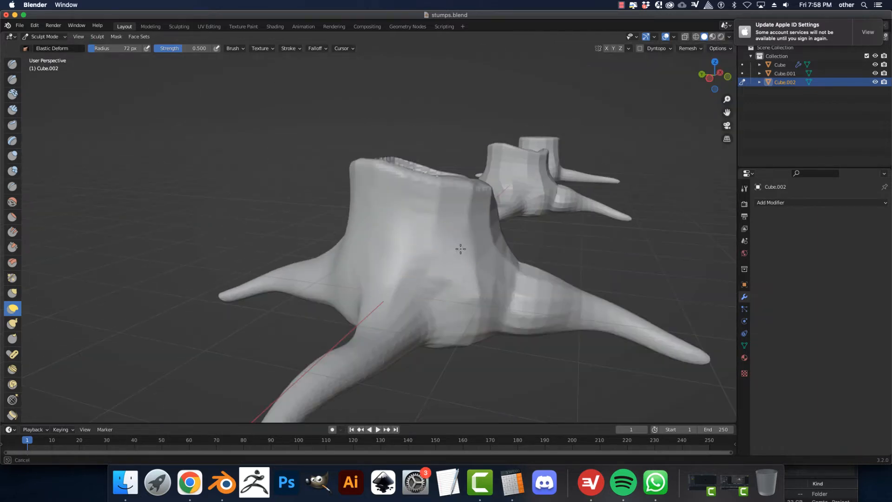
{"action": "scroll", "coordinate": [435, 303], "scroll_direction": "up", "scroll_amount": 3}
{"action": "mouse_move", "coordinate": [434, 302]}
{"action": "middle_mouse_down"}
{"action": "mouse_move", "coordinate": [386, 313]}
{"action": "mouse_move", "coordinate": [285, 302]}
{"action": "middle_mouse_up"}
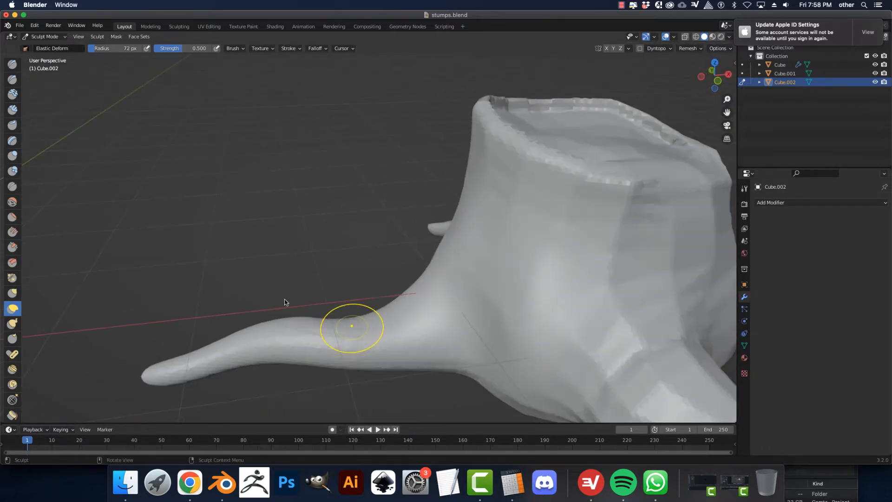
{"action": "left_click", "coordinate": [12, 201]}
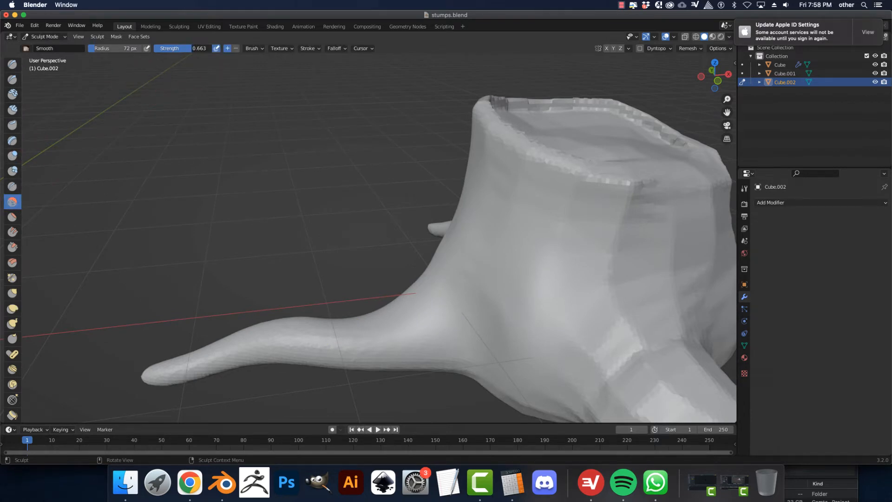
{"action": "left_click_drag", "start_coordinate": [179, 48], "coordinate": [172, 50]}
{"action": "left_click_drag", "start_coordinate": [296, 335], "coordinate": [293, 346]}
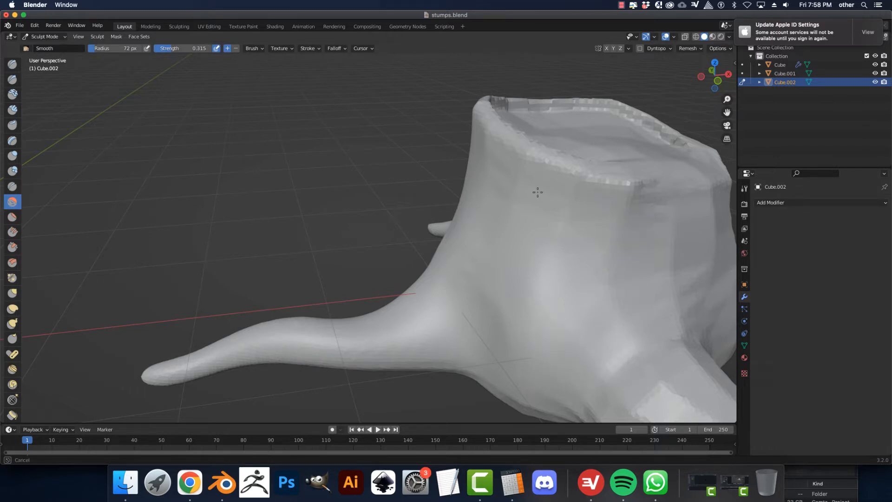
{"action": "left_click_drag", "start_coordinate": [576, 231], "coordinate": [608, 246]}
Step: Smooth the remaining faceted trunk sides and roots with broad strokes from several angles
{"action": "scroll", "coordinate": [608, 247], "scroll_direction": "up", "scroll_amount": 3}
{"action": "scroll", "coordinate": [608, 247], "scroll_direction": "down", "scroll_amount": 8}
{"action": "middle_click_drag", "start_coordinate": [584, 247], "coordinate": [484, 265], "text": "shift"}
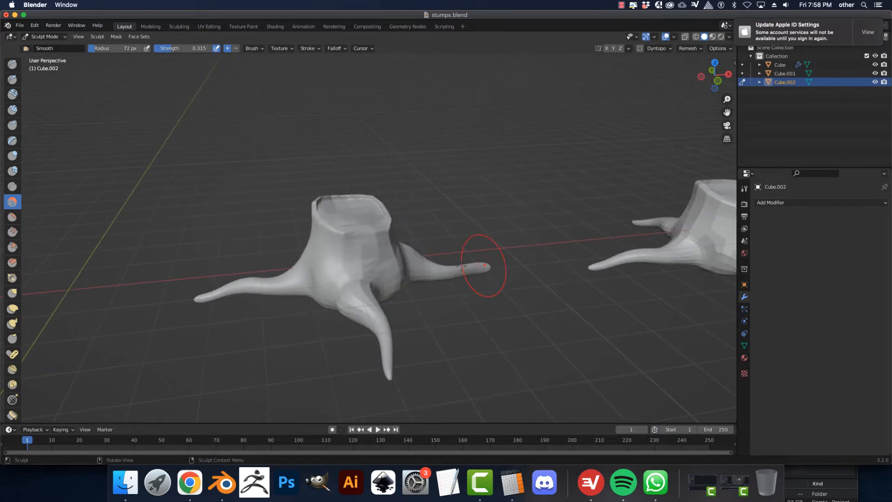
{"action": "left_click_drag", "start_coordinate": [369, 293], "coordinate": [369, 271]}
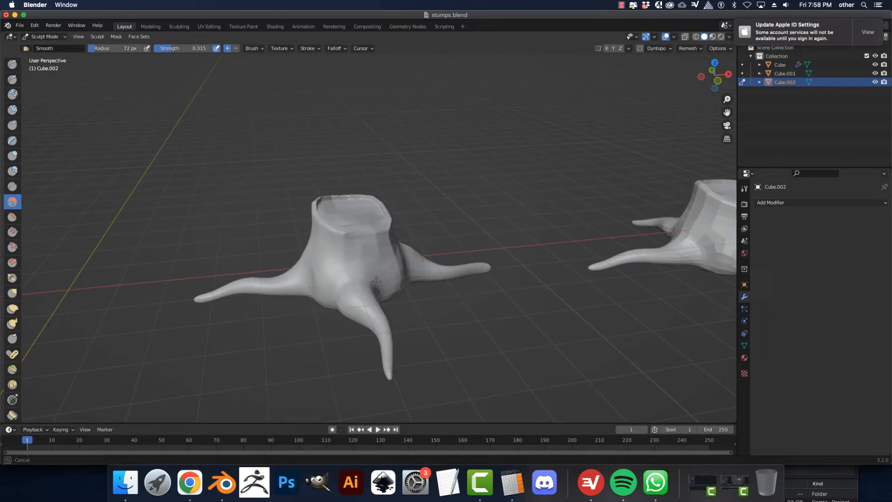
{"action": "middle_click_drag", "start_coordinate": [462, 267], "coordinate": [470, 306]}
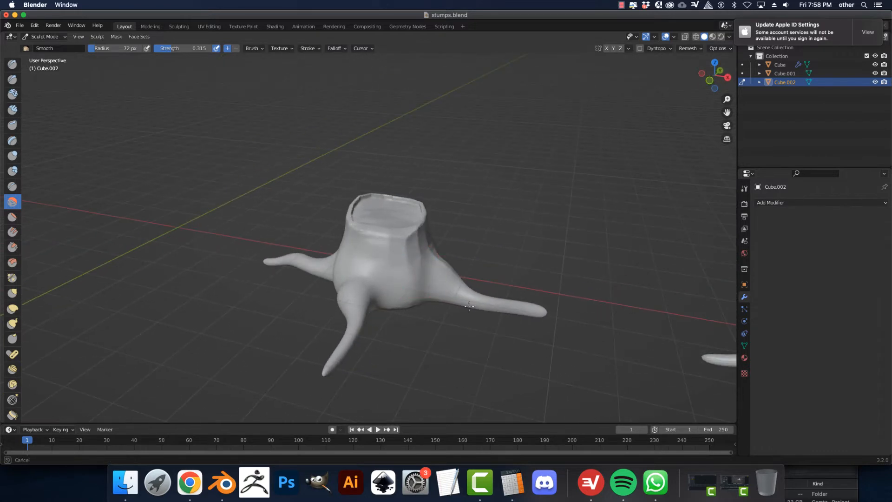
{"action": "middle_click_drag", "start_coordinate": [534, 310], "coordinate": [464, 239]}
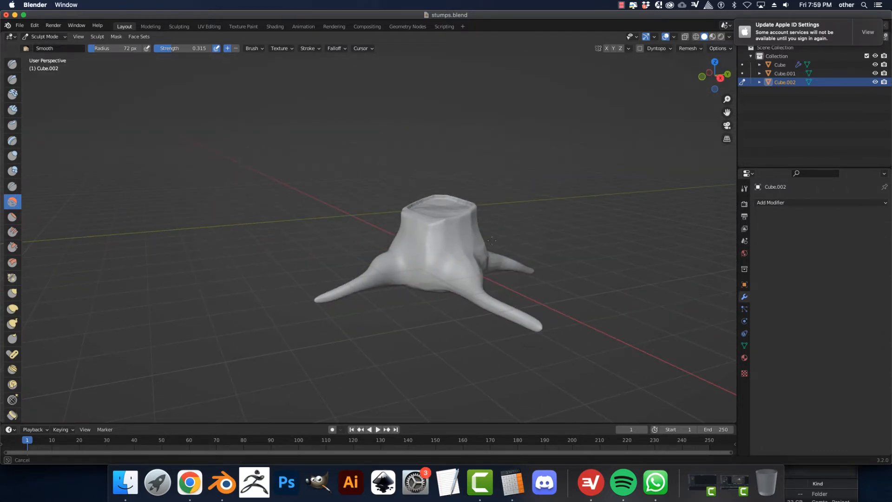
{"action": "middle_click_drag", "start_coordinate": [512, 268], "coordinate": [504, 252]}
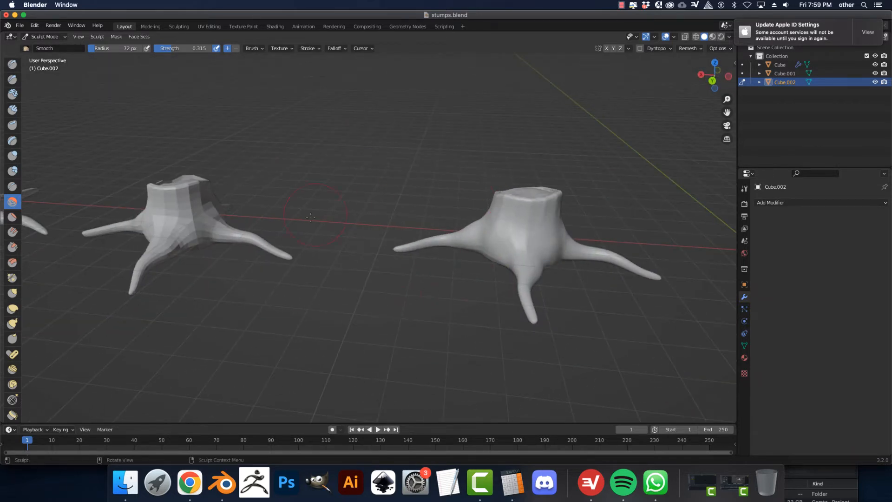
Step: Check the stump's underside and smooth the cut top surface inside the rim
{"action": "scroll", "coordinate": [225, 205], "scroll_direction": "up", "scroll_amount": 2}
{"action": "mouse_move", "coordinate": [149, 185]}
{"action": "middle_mouse_down"}
{"action": "mouse_move", "coordinate": [639, 249]}
{"action": "mouse_move", "coordinate": [620, 243]}
{"action": "mouse_move", "coordinate": [581, 200]}
{"action": "middle_mouse_up"}
{"action": "mouse_move", "coordinate": [622, 324]}
{"action": "middle_mouse_down"}
{"action": "mouse_move", "coordinate": [588, 347]}
{"action": "mouse_move", "coordinate": [665, 342]}
{"action": "middle_mouse_up"}
{"action": "mouse_move", "coordinate": [491, 269]}
{"action": "middle_mouse_down"}
{"action": "mouse_move", "coordinate": [408, 195]}
{"action": "mouse_move", "coordinate": [369, 183]}
{"action": "middle_mouse_up"}
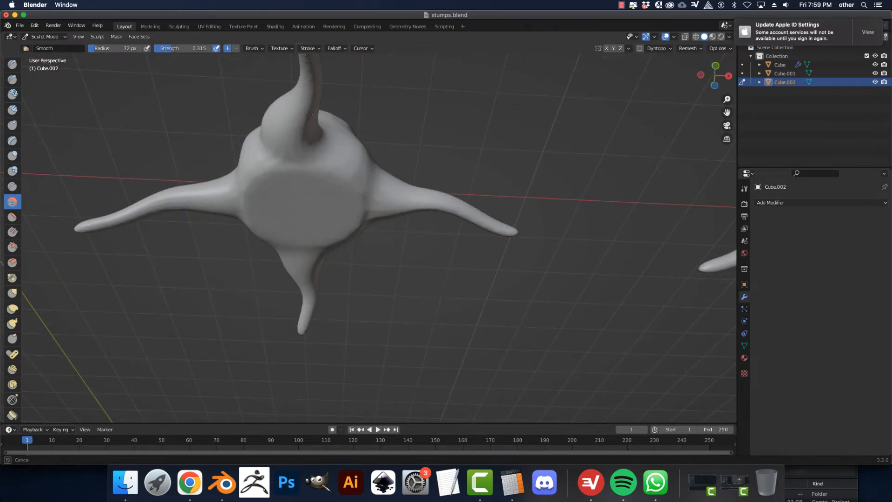
{"action": "mouse_move", "coordinate": [309, 114]}
{"action": "middle_mouse_down", "text": "shift"}
{"action": "mouse_move", "coordinate": [332, 255]}
{"action": "mouse_move", "coordinate": [353, 200]}
{"action": "mouse_move", "coordinate": [375, 291]}
{"action": "middle_mouse_up", "text": "shift"}
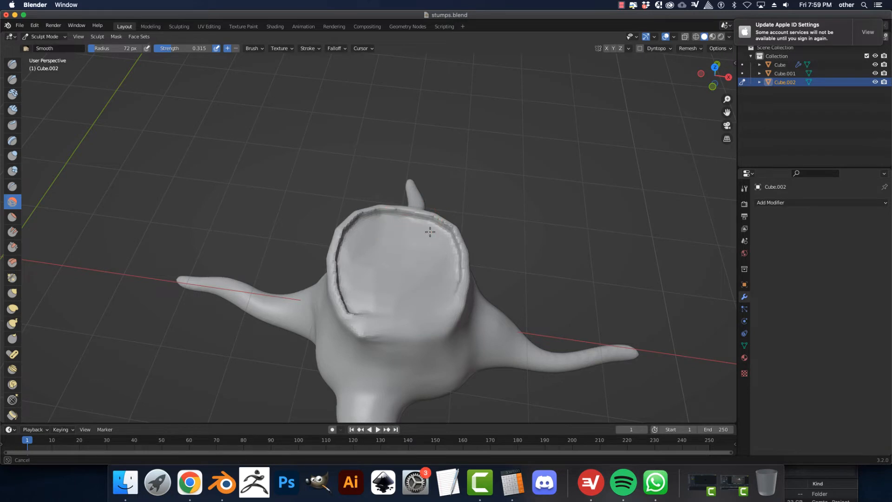
{"action": "left_click_drag", "start_coordinate": [450, 242], "coordinate": [452, 286]}
{"action": "mouse_move", "coordinate": [377, 317]}
{"action": "left_mouse_down"}
{"action": "mouse_move", "coordinate": [355, 294]}
{"action": "mouse_move", "coordinate": [342, 255]}
{"action": "mouse_move", "coordinate": [348, 219]}
{"action": "mouse_move", "coordinate": [398, 217]}
{"action": "mouse_move", "coordinate": [455, 242]}
{"action": "mouse_move", "coordinate": [435, 218]}
{"action": "mouse_move", "coordinate": [380, 289]}
{"action": "left_mouse_up"}
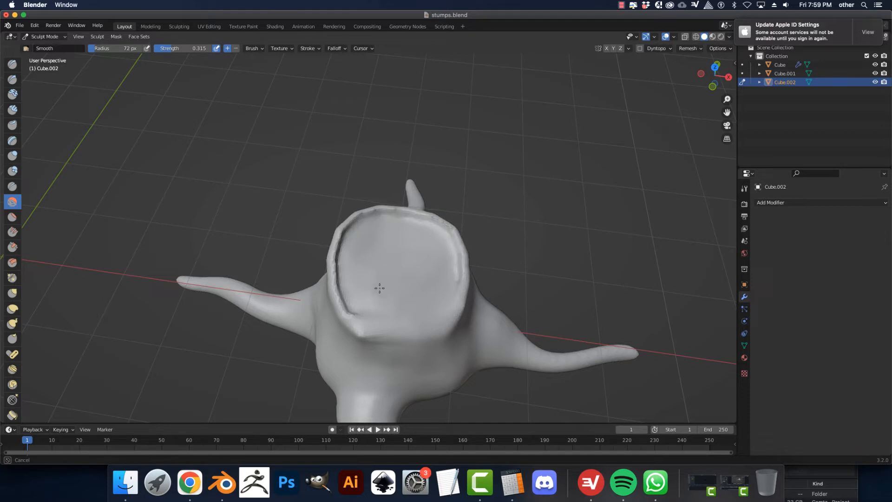
Step: Examine the smoothed stump's rim, trunk and roots up close and compare it with the two other stumps
{"action": "middle_click_drag", "start_coordinate": [373, 316], "coordinate": [378, 279]}
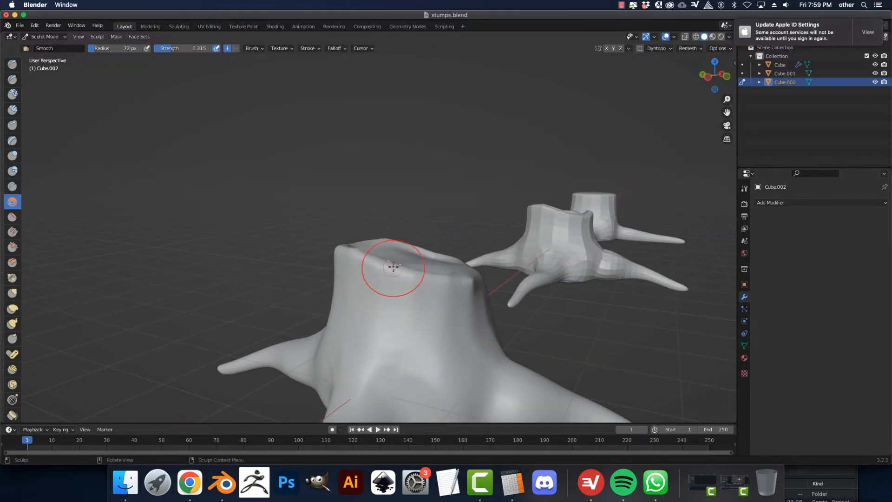
{"action": "mouse_move", "coordinate": [388, 341]}
{"action": "middle_mouse_down"}
{"action": "mouse_move", "coordinate": [424, 325]}
{"action": "mouse_move", "coordinate": [410, 343]}
{"action": "middle_mouse_up"}
{"action": "scroll", "coordinate": [410, 343], "scroll_direction": "up", "scroll_amount": 5}
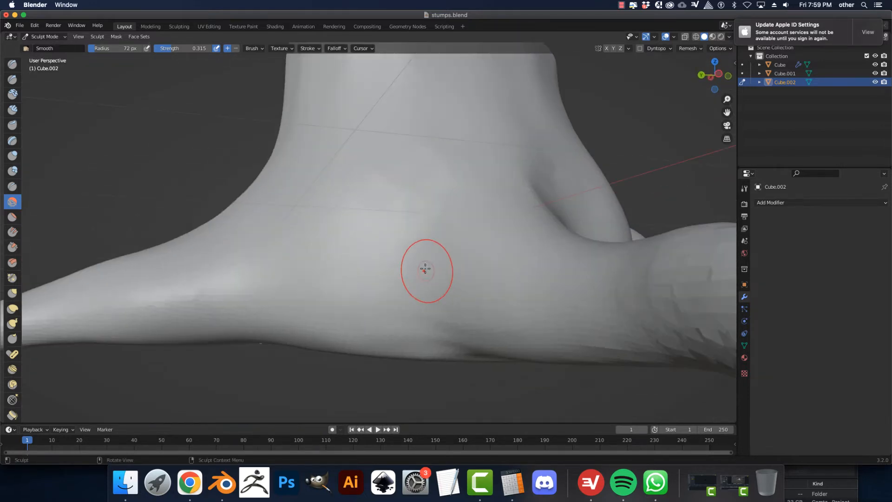
{"action": "middle_click_drag", "start_coordinate": [504, 297], "coordinate": [407, 173]}
{"action": "scroll", "coordinate": [413, 258], "scroll_direction": "down", "scroll_amount": 4}
{"action": "scroll", "coordinate": [279, 161], "scroll_direction": "down", "scroll_amount": 4}
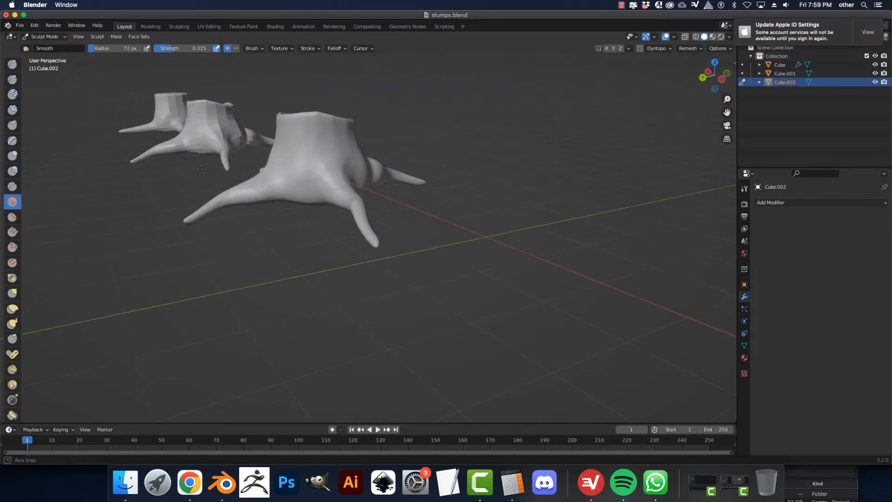
{"action": "middle_click_drag", "start_coordinate": [204, 242], "coordinate": [300, 263]}
{"action": "middle_click_drag", "start_coordinate": [284, 214], "coordinate": [187, 319]}
{"action": "left_click_drag", "start_coordinate": [175, 286], "coordinate": [153, 285]}
{"action": "mouse_move", "coordinate": [144, 286]}
{"action": "middle_mouse_down"}
{"action": "mouse_move", "coordinate": [260, 302]}
{"action": "mouse_move", "coordinate": [279, 279]}
{"action": "middle_mouse_up"}
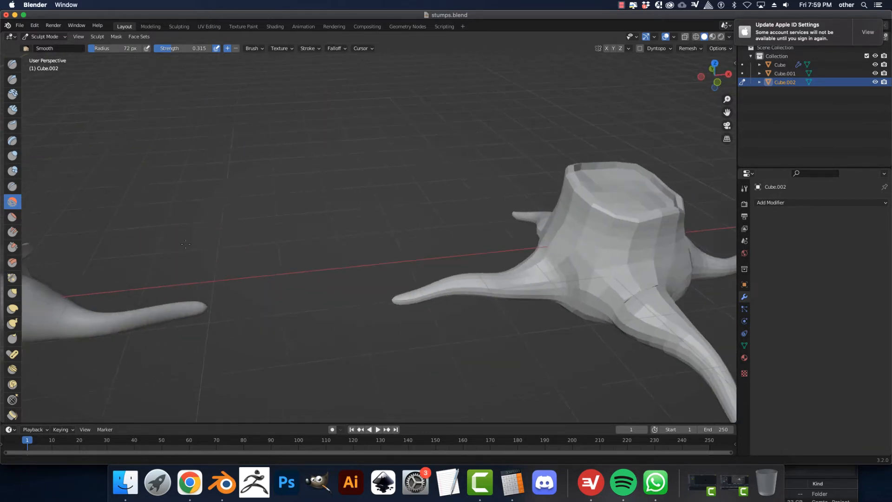
{"action": "middle_click_drag", "start_coordinate": [116, 275], "coordinate": [346, 224], "text": "shift"}
{"action": "mouse_move", "coordinate": [348, 224]}
{"action": "left_mouse_down"}
{"action": "mouse_move", "coordinate": [387, 229]}
{"action": "mouse_move", "coordinate": [434, 201]}
{"action": "mouse_move", "coordinate": [467, 139]}
{"action": "left_mouse_up"}
{"action": "middle_click_drag", "start_coordinate": [357, 171], "coordinate": [209, 205]}
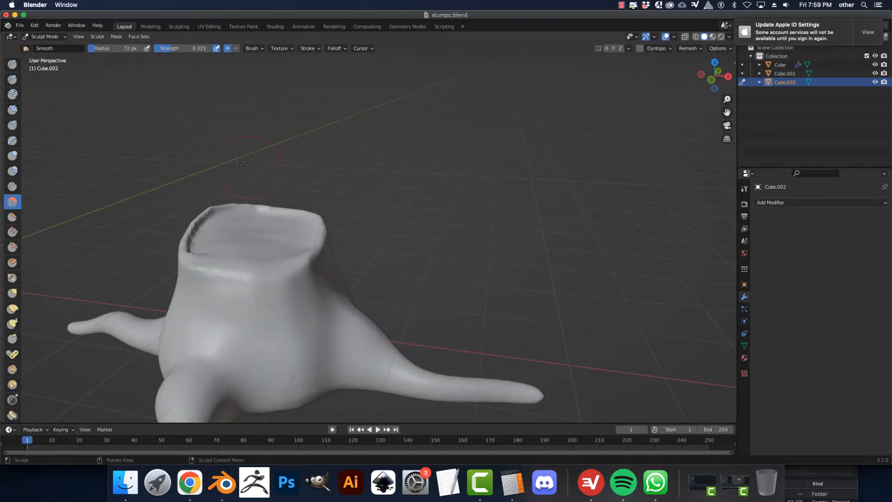
Step: Return to Object Mode and add a new Remesh modifier in Smooth mode to the smoothed stump
{"action": "left_click", "coordinate": [47, 37]}
{"action": "left_click", "coordinate": [47, 46]}
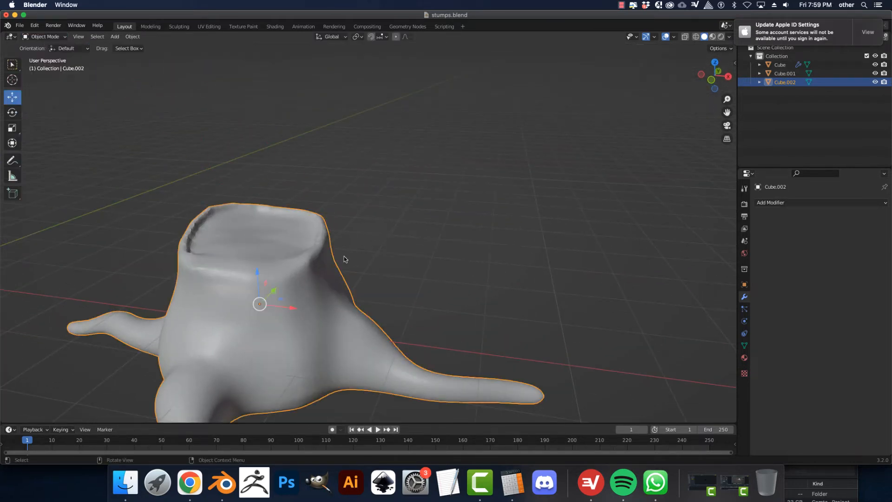
{"action": "left_click", "coordinate": [377, 240]}
{"action": "left_click", "coordinate": [287, 283]}
{"action": "scroll", "coordinate": [299, 274], "scroll_direction": "up", "scroll_amount": 5}
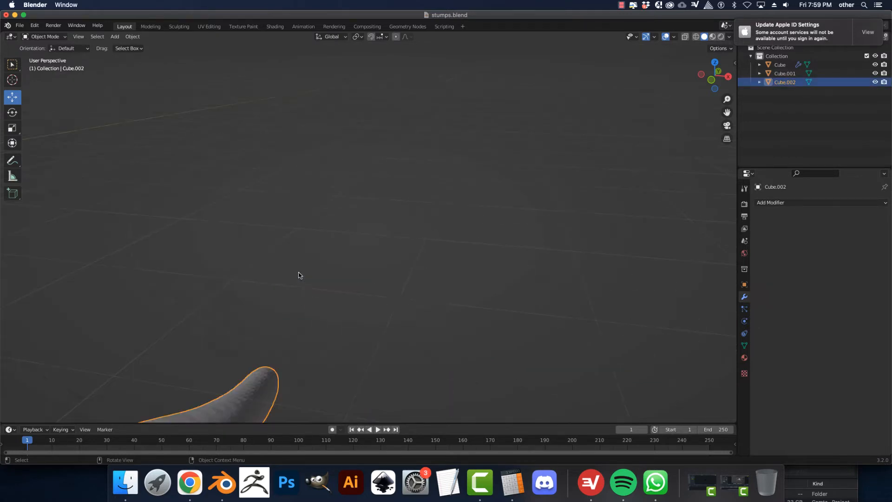
{"action": "scroll", "coordinate": [279, 261], "scroll_direction": "down", "scroll_amount": 7}
{"action": "middle_click_drag", "start_coordinate": [279, 263], "coordinate": [344, 254]}
{"action": "left_click", "coordinate": [763, 203]}
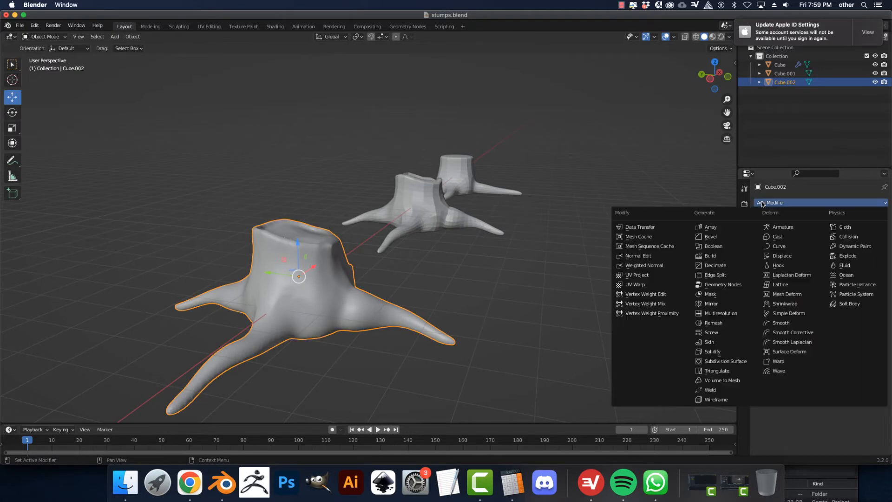
{"action": "left_click", "coordinate": [732, 324]}
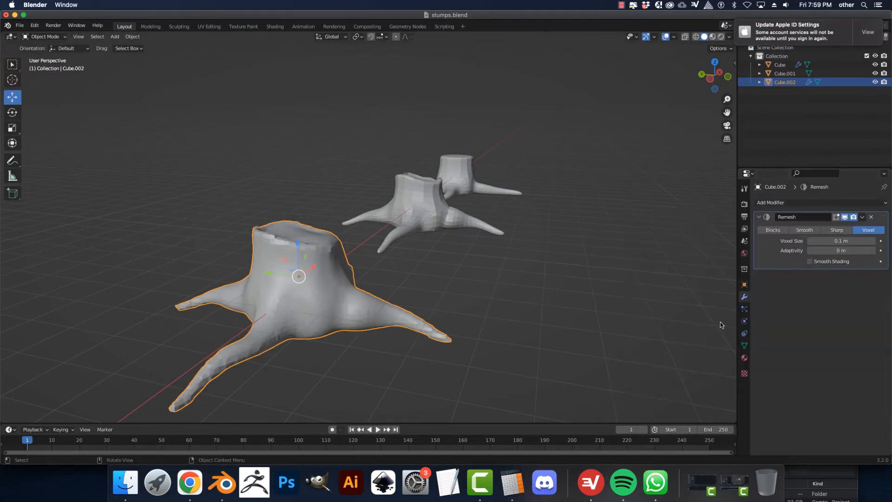
{"action": "left_click", "coordinate": [802, 230]}
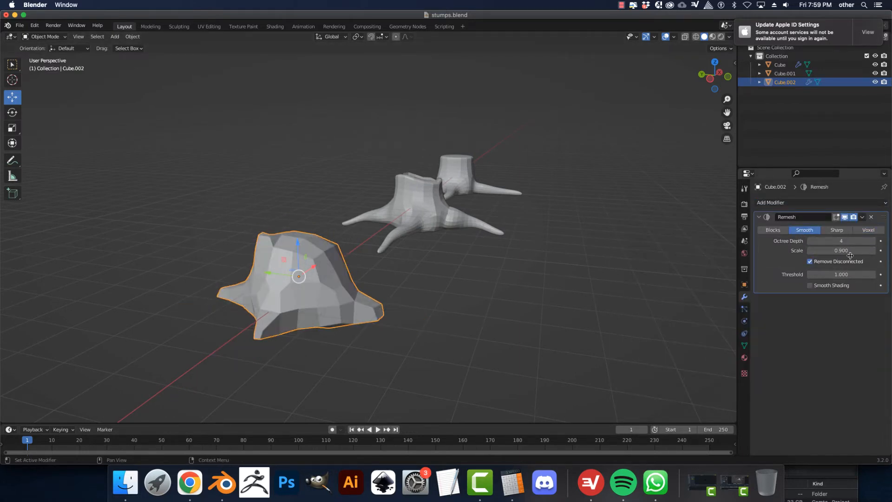
Step: Raise the new Remesh modifier's Octree Depth to 8
{"action": "left_click", "coordinate": [873, 242]}
{"action": "left_click", "coordinate": [874, 241]}
{"action": "left_click", "coordinate": [874, 241]}
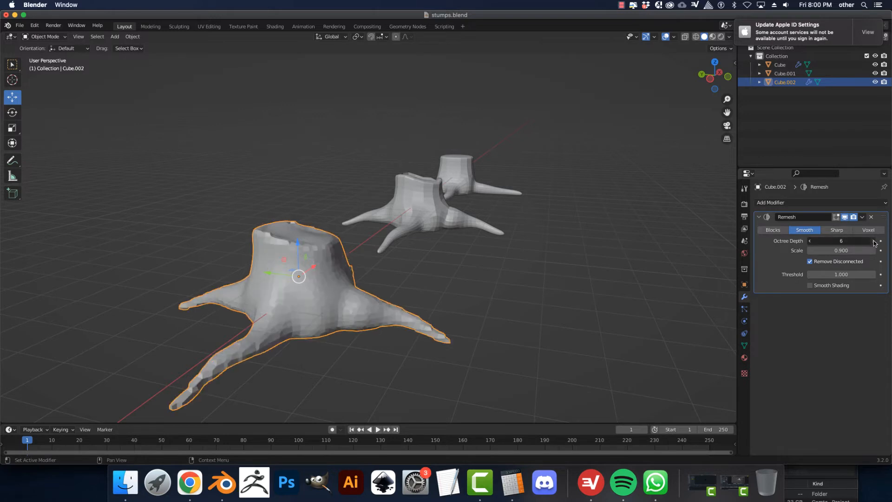
{"action": "left_click", "coordinate": [873, 242]}
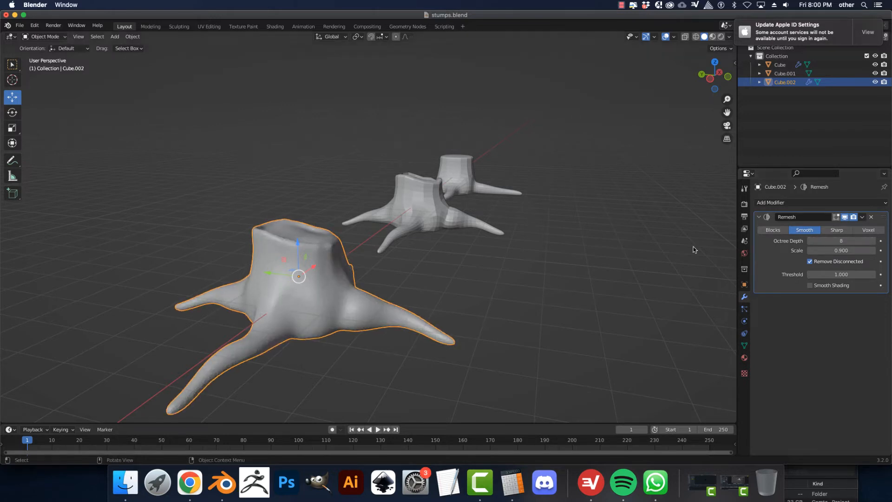
Step: Turn on the Wireframe viewport display for the remeshed stump and frame it in the view
{"action": "scroll", "coordinate": [416, 278], "scroll_direction": "up", "scroll_amount": 3}
{"action": "middle_click_drag", "start_coordinate": [415, 278], "coordinate": [503, 257], "text": "shift"}
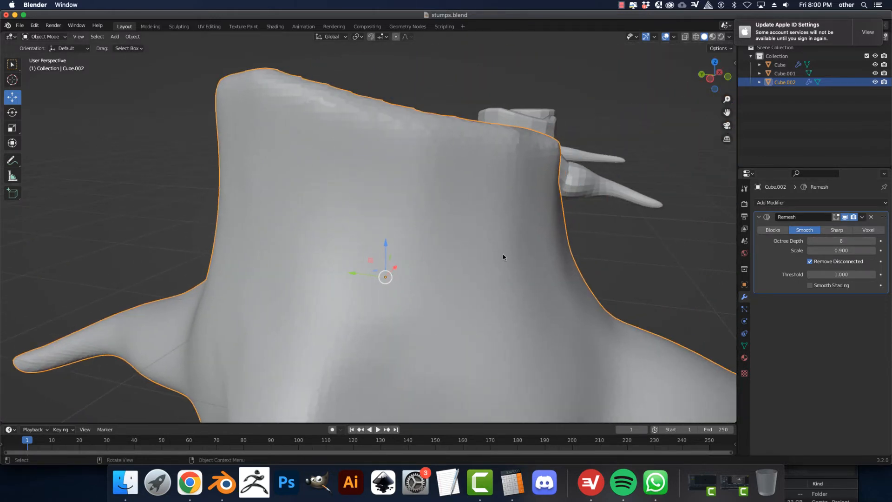
{"action": "left_click", "coordinate": [745, 285]}
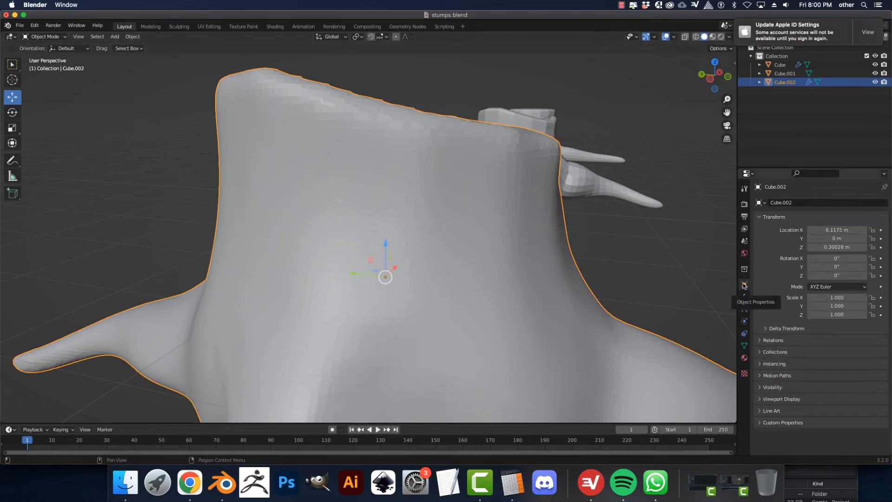
{"action": "left_click", "coordinate": [761, 398]}
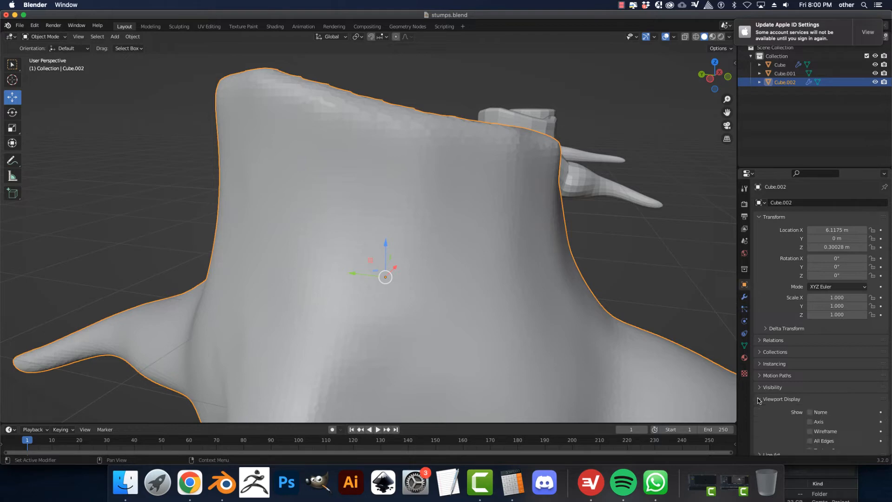
{"action": "left_click", "coordinate": [810, 432]}
{"action": "key", "text": "KP_Decimal"}
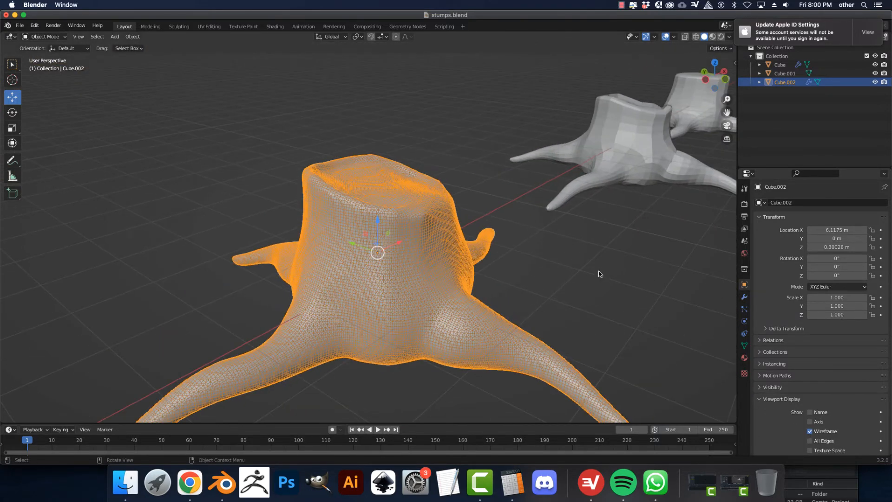
Step: Set the Remesh modifier's Octree Depth to 9 with the wireframe shown near the rim
{"action": "scroll", "coordinate": [600, 272], "scroll_direction": "up", "scroll_amount": 4}
{"action": "left_click", "coordinate": [744, 296]}
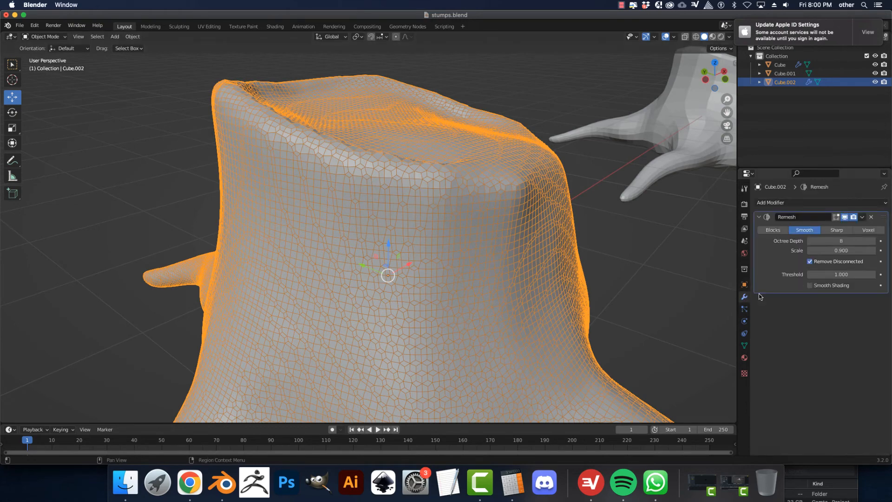
{"action": "left_click", "coordinate": [873, 241]}
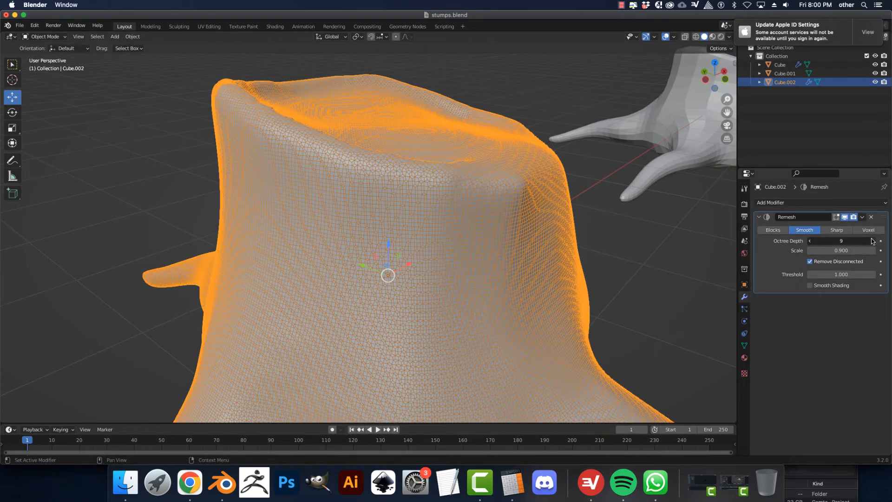
Step: Raise the Remesh modifier's Octree Depth to 10 and turn on the Statistics overlay in the viewport
{"action": "left_click", "coordinate": [873, 241]}
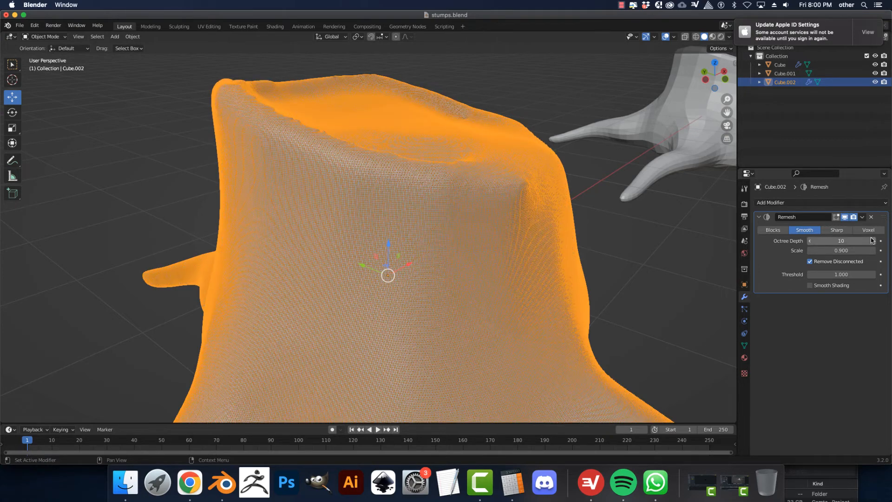
{"action": "mouse_move", "coordinate": [511, 230]}
{"action": "middle_mouse_down"}
{"action": "mouse_move", "coordinate": [537, 217]}
{"action": "mouse_move", "coordinate": [542, 247]}
{"action": "mouse_move", "coordinate": [497, 231]}
{"action": "mouse_move", "coordinate": [511, 232]}
{"action": "middle_mouse_up"}
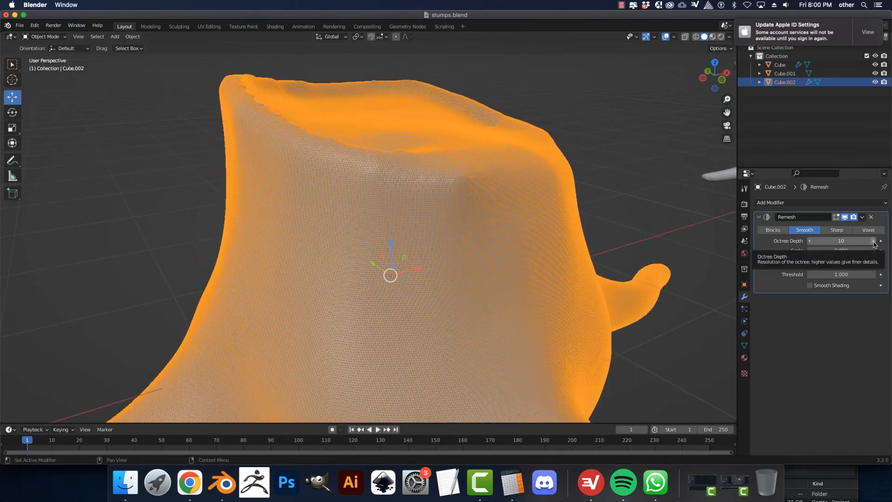
{"action": "left_click", "coordinate": [675, 37]}
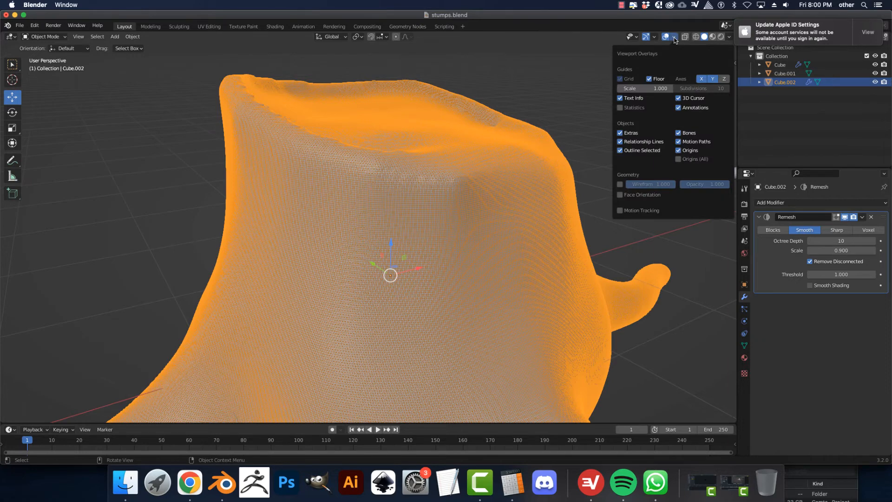
{"action": "left_click", "coordinate": [621, 108]}
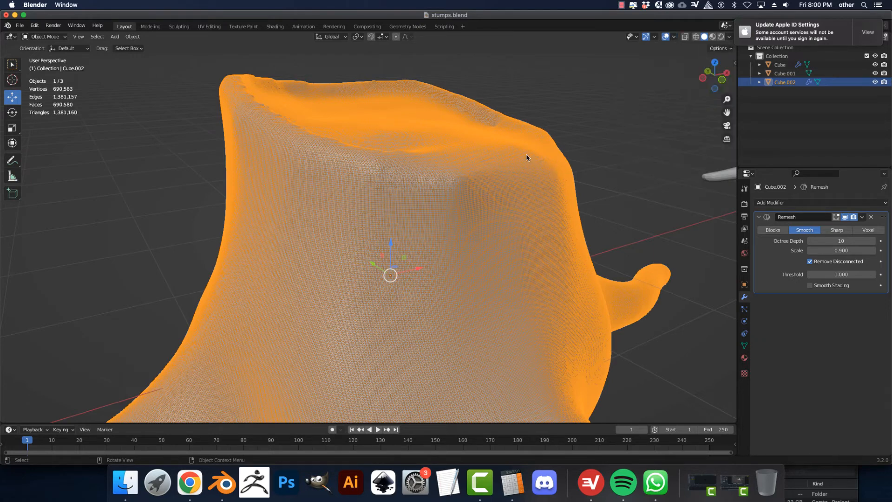
Step: Examine the remeshed stump's wireframe density from several angles and raise the Octree Depth to 11
{"action": "scroll", "coordinate": [513, 155], "scroll_direction": "down", "scroll_amount": 10}
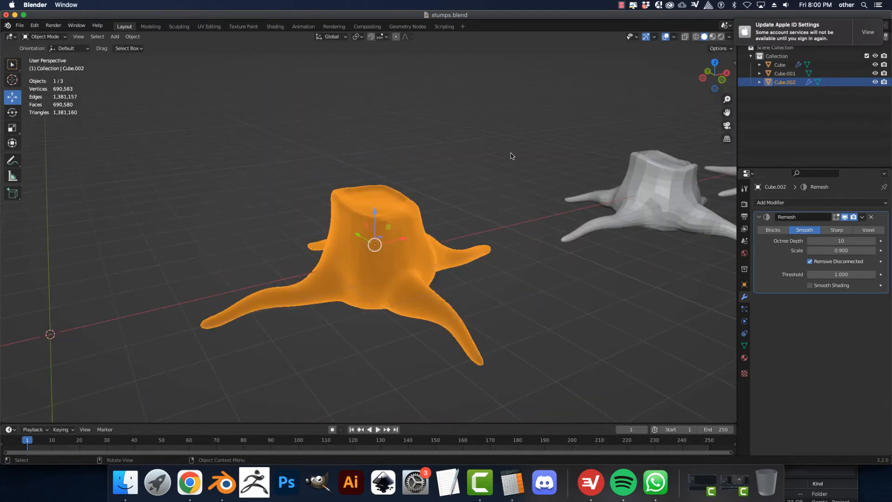
{"action": "scroll", "coordinate": [511, 153], "scroll_direction": "up", "scroll_amount": 10}
{"action": "scroll", "coordinate": [509, 152], "scroll_direction": "down", "scroll_amount": 5}
{"action": "middle_click_drag", "start_coordinate": [480, 149], "coordinate": [444, 138]}
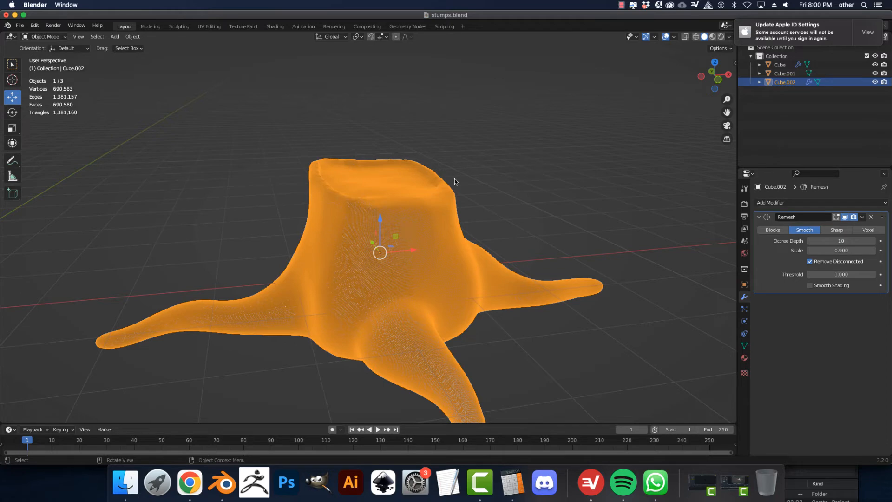
{"action": "left_click", "coordinate": [467, 183]}
{"action": "left_click", "coordinate": [411, 219]}
{"action": "scroll", "coordinate": [551, 227], "scroll_direction": "up", "scroll_amount": 5}
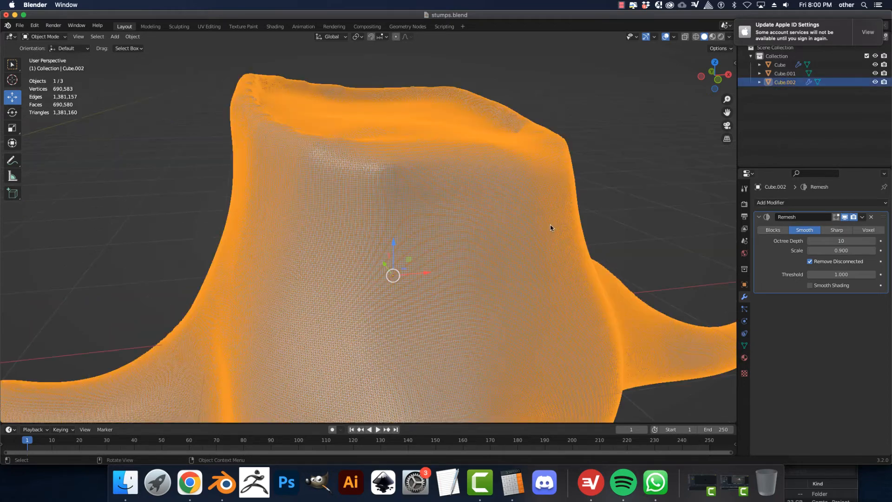
{"action": "scroll", "coordinate": [550, 227], "scroll_direction": "down", "scroll_amount": 5}
{"action": "mouse_move", "coordinate": [521, 219]}
{"action": "middle_mouse_down"}
{"action": "mouse_move", "coordinate": [535, 205]}
{"action": "mouse_move", "coordinate": [505, 207]}
{"action": "mouse_move", "coordinate": [517, 207]}
{"action": "middle_mouse_up"}
{"action": "scroll", "coordinate": [528, 207], "scroll_direction": "up", "scroll_amount": 5}
{"action": "scroll", "coordinate": [528, 205], "scroll_direction": "down", "scroll_amount": 3}
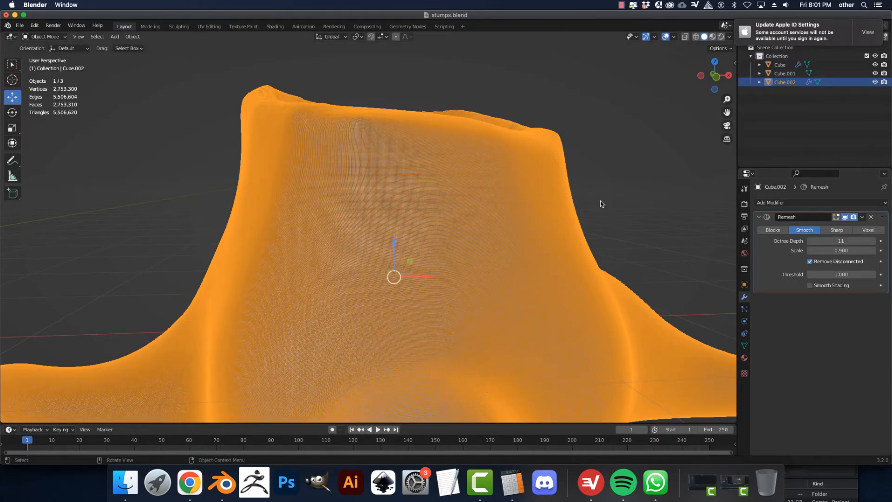
Step: Apply the Remesh modifier to the third stump
{"action": "left_click", "coordinate": [863, 217]}
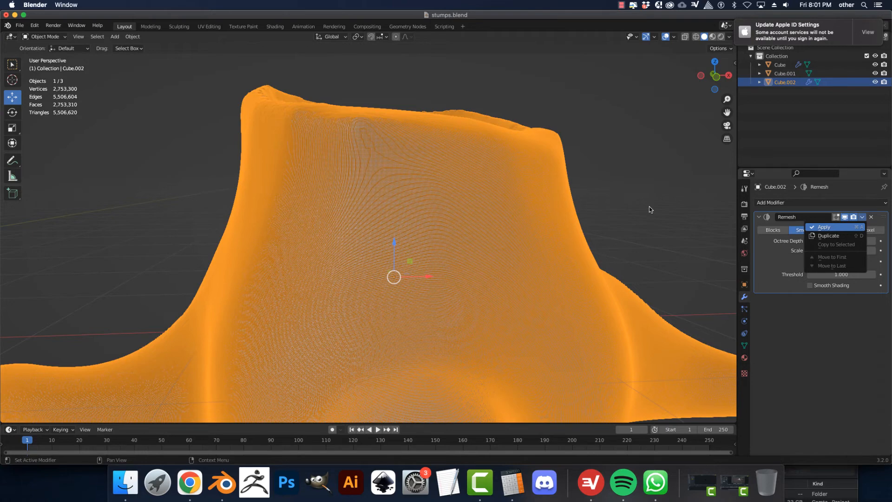
{"action": "key", "text": "Return"}
{"action": "scroll", "coordinate": [648, 207], "scroll_direction": "down", "scroll_amount": 5}
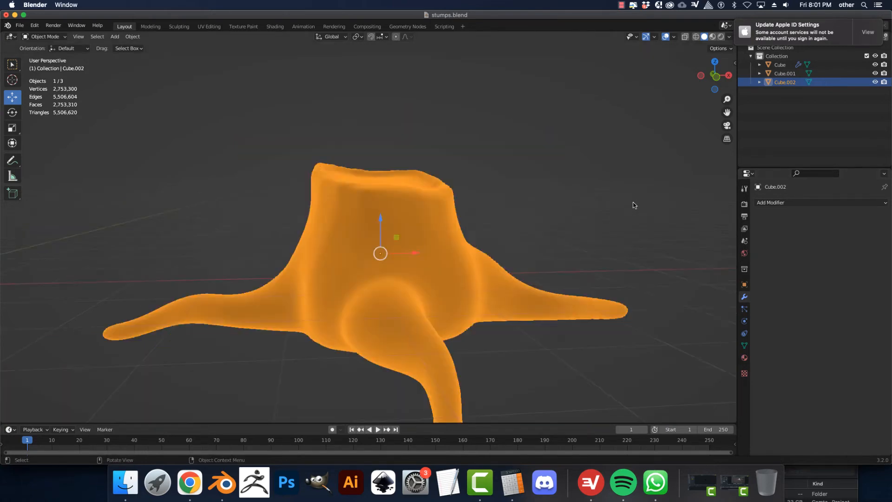
Step: Switch the third stump to Sculpt Mode and turn off its Wireframe viewport display
{"action": "middle_click_drag", "start_coordinate": [545, 184], "coordinate": [571, 190]}
{"action": "scroll", "coordinate": [562, 217], "scroll_direction": "up", "scroll_amount": 4}
{"action": "mouse_move", "coordinate": [604, 227]}
{"action": "middle_mouse_down", "text": "shift"}
{"action": "mouse_move", "coordinate": [457, 219]}
{"action": "mouse_move", "coordinate": [543, 223]}
{"action": "middle_mouse_up", "text": "shift"}
{"action": "left_click", "coordinate": [45, 36]}
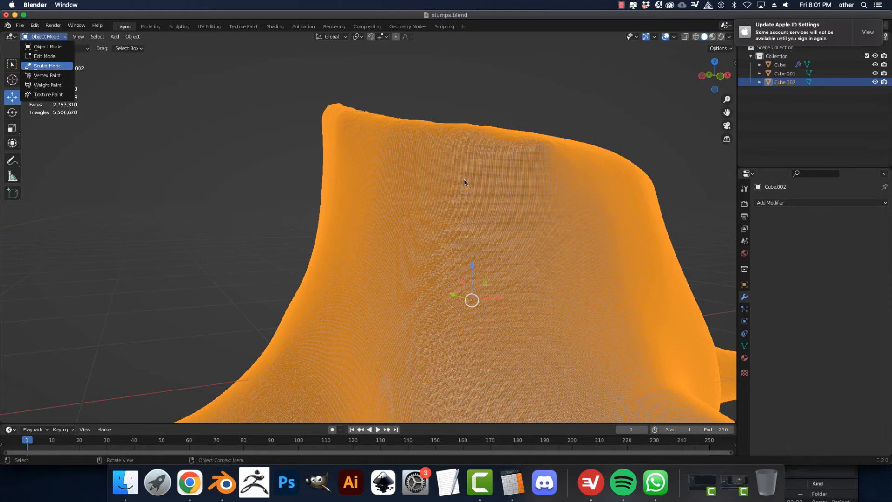
{"action": "key", "text": "Return"}
{"action": "left_click", "coordinate": [744, 284]}
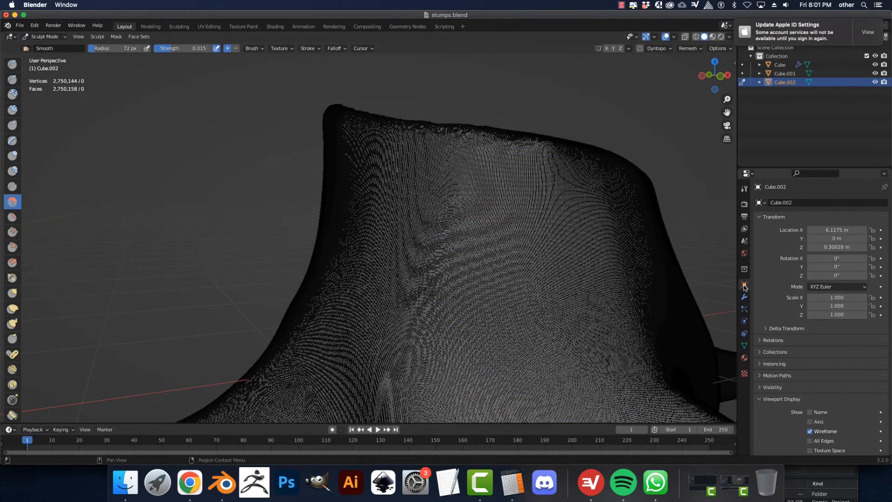
{"action": "left_click", "coordinate": [811, 433]}
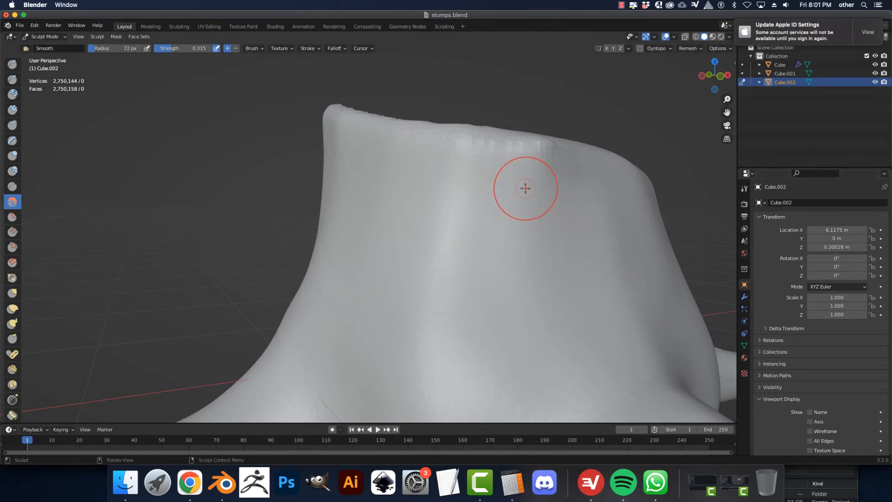
{"action": "middle_click_drag", "start_coordinate": [526, 191], "coordinate": [521, 194]}
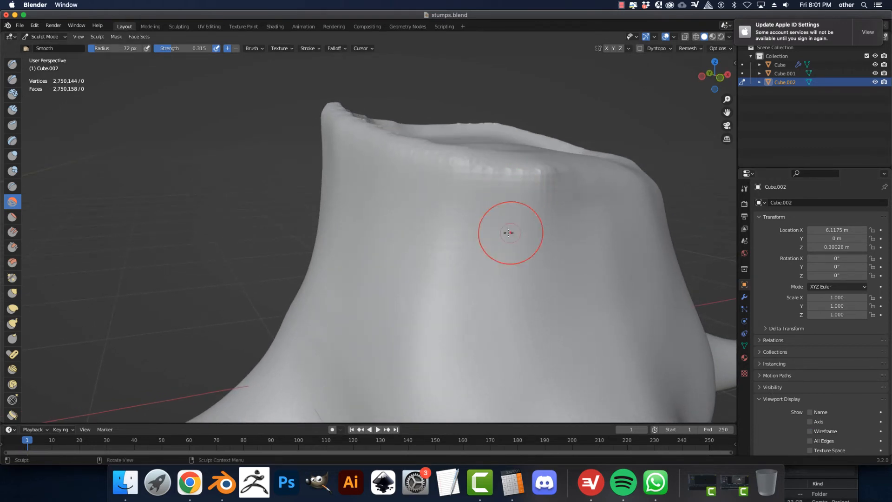
Step: Choose the Draw brush and reduce its radius to 36 px
{"action": "left_click", "coordinate": [12, 65]}
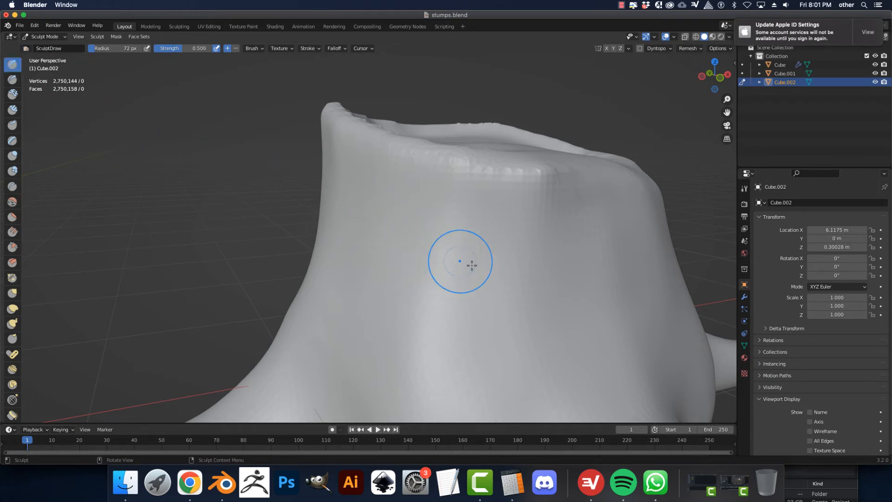
{"action": "key", "text": "f"}
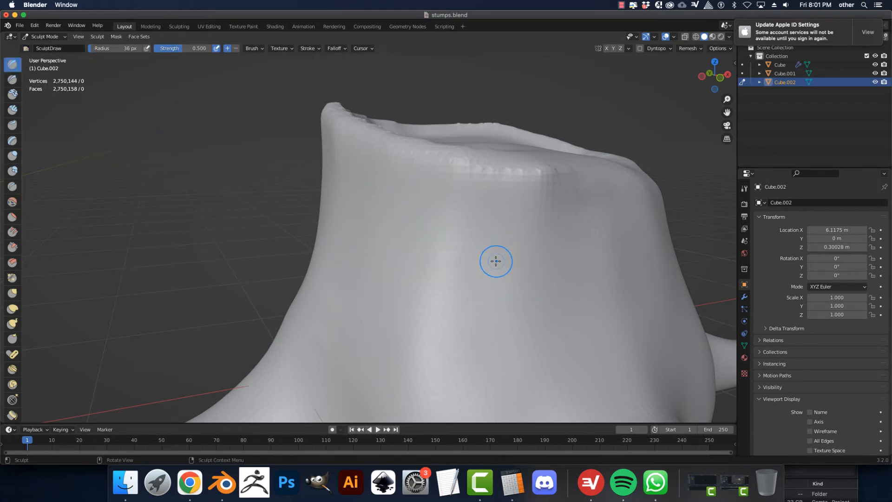
{"action": "left_click", "coordinate": [466, 253]}
Step: Try Draw brush strokes across the side and rim of the stump, undoing them
{"action": "mouse_move", "coordinate": [459, 247]}
{"action": "left_mouse_down"}
{"action": "mouse_move", "coordinate": [464, 241]}
{"action": "mouse_move", "coordinate": [528, 316]}
{"action": "mouse_move", "coordinate": [488, 242]}
{"action": "mouse_move", "coordinate": [520, 260]}
{"action": "mouse_move", "coordinate": [523, 297]}
{"action": "mouse_move", "coordinate": [548, 316]}
{"action": "mouse_move", "coordinate": [589, 246]}
{"action": "left_mouse_up"}
{"action": "mouse_move", "coordinate": [644, 290]}
{"action": "left_mouse_down"}
{"action": "mouse_move", "coordinate": [616, 343]}
{"action": "mouse_move", "coordinate": [493, 363]}
{"action": "mouse_move", "coordinate": [423, 332]}
{"action": "mouse_move", "coordinate": [449, 277]}
{"action": "mouse_move", "coordinate": [463, 304]}
{"action": "left_mouse_up"}
{"action": "key", "text": "ctrl+z"}
{"action": "mouse_move", "coordinate": [487, 164]}
{"action": "left_mouse_down"}
{"action": "mouse_move", "coordinate": [475, 247]}
{"action": "mouse_move", "coordinate": [485, 263]}
{"action": "mouse_move", "coordinate": [484, 297]}
{"action": "mouse_move", "coordinate": [465, 285]}
{"action": "mouse_move", "coordinate": [474, 172]}
{"action": "left_mouse_up"}
{"action": "key", "text": "ctrl+z"}
{"action": "key", "text": "ctrl+z"}
Step: Smooth the jagged inner edge of the stump's rim with the Draw brush's smoothing action at a 19 px radius
{"action": "mouse_move", "coordinate": [566, 243]}
{"action": "middle_mouse_down"}
{"action": "mouse_move", "coordinate": [509, 269]}
{"action": "mouse_move", "coordinate": [518, 266]}
{"action": "middle_mouse_up"}
{"action": "scroll", "coordinate": [541, 259], "scroll_direction": "up", "scroll_amount": 1}
{"action": "scroll", "coordinate": [541, 259], "scroll_direction": "down", "scroll_amount": 1}
{"action": "left_click_drag", "start_coordinate": [238, 143], "coordinate": [229, 142], "text": "shift"}
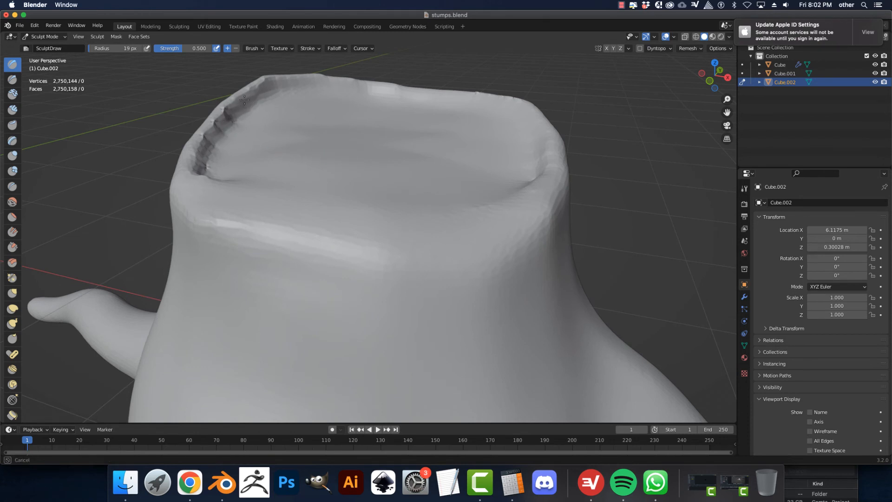
{"action": "left_click_drag", "start_coordinate": [265, 81], "coordinate": [266, 80], "text": "shift"}
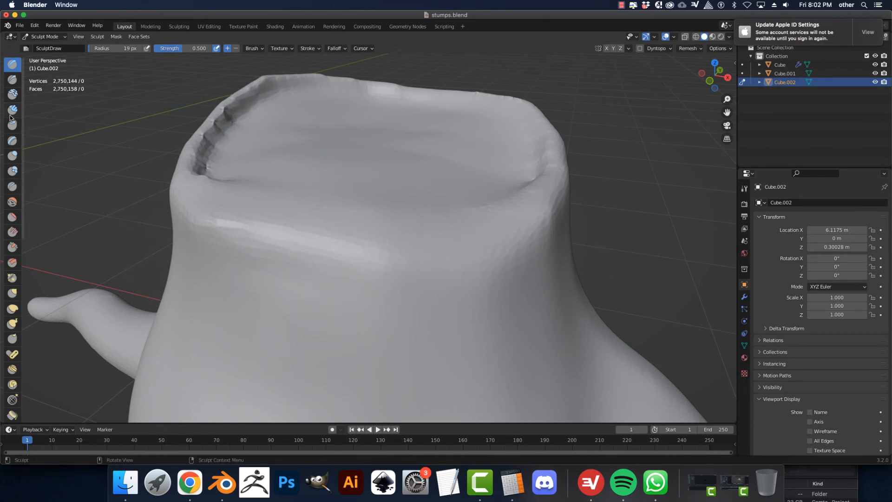
Step: Switch to the Smooth brush, enlarge its radius to 33 px and smooth the stump's inner rim and cut top
{"action": "left_click", "coordinate": [12, 201]}
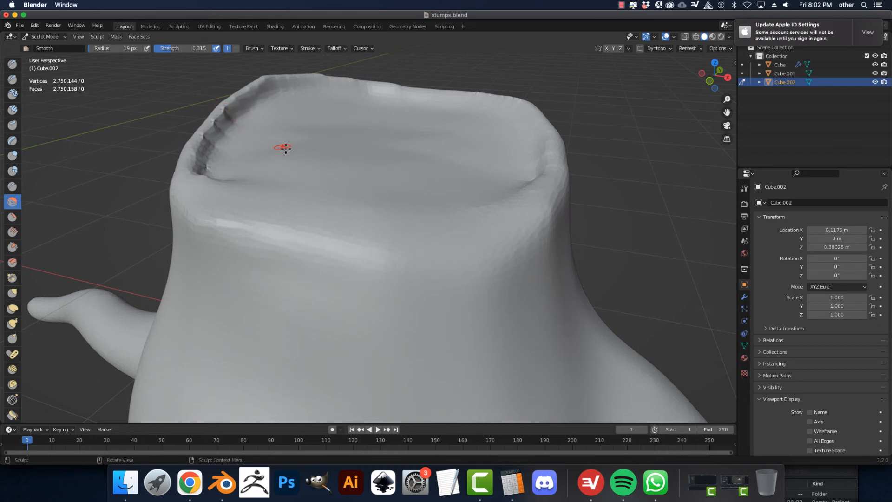
{"action": "key", "text": "bracketright"}
{"action": "key", "text": "bracketright"}
{"action": "key", "text": "bracketright"}
{"action": "key", "text": "bracketright"}
{"action": "key", "text": "bracketright"}
{"action": "key", "text": "bracketright"}
{"action": "left_click_drag", "start_coordinate": [299, 92], "coordinate": [288, 92]}
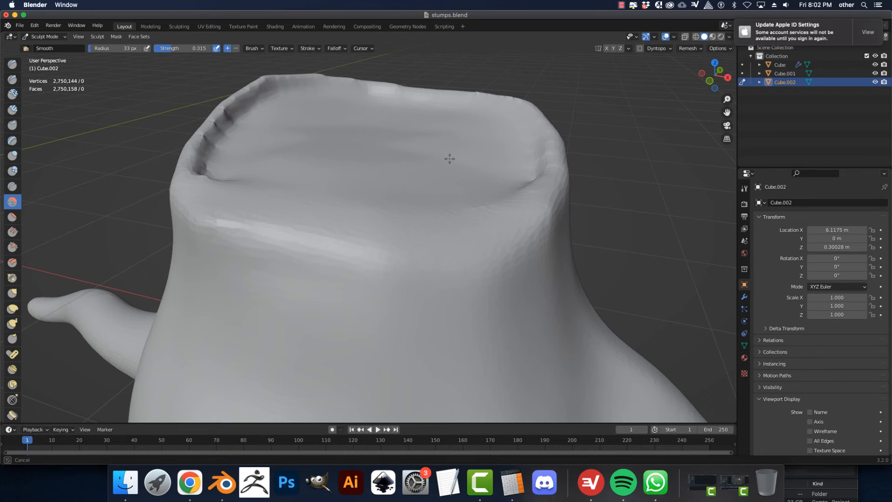
{"action": "left_click_drag", "start_coordinate": [452, 180], "coordinate": [243, 168]}
Step: Smooth the outer rim and far edge of the stump's cut top with the Smooth brush
{"action": "mouse_move", "coordinate": [488, 258]}
{"action": "middle_mouse_down"}
{"action": "mouse_move", "coordinate": [344, 207]}
{"action": "mouse_move", "coordinate": [432, 218]}
{"action": "middle_mouse_up"}
{"action": "left_click_drag", "start_coordinate": [321, 225], "coordinate": [257, 230]}
{"action": "left_click_drag", "start_coordinate": [337, 243], "coordinate": [337, 234]}
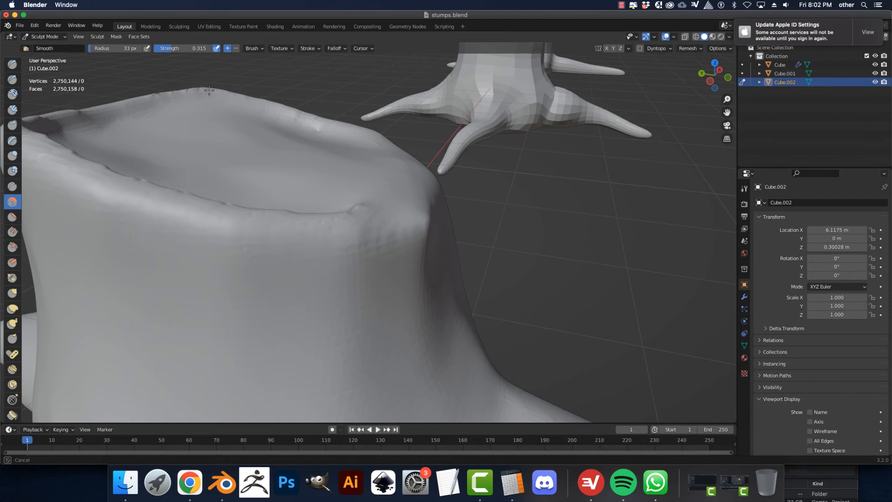
{"action": "left_click_drag", "start_coordinate": [328, 134], "coordinate": [303, 147]}
Step: Smooth the rough stretch of rim on the opposite side of the stump with the Smooth brush
{"action": "scroll", "coordinate": [356, 159], "scroll_direction": "up", "scroll_amount": 2}
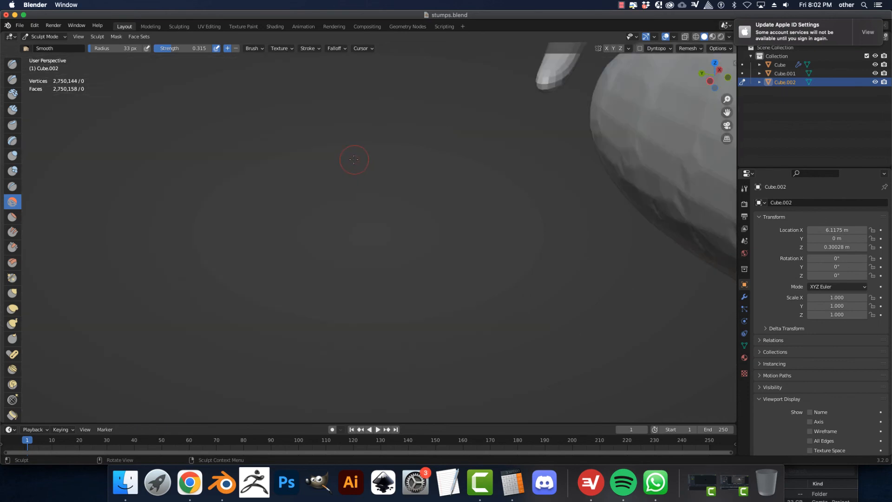
{"action": "scroll", "coordinate": [353, 159], "scroll_direction": "down", "scroll_amount": 8}
{"action": "middle_click_drag", "start_coordinate": [294, 225], "coordinate": [299, 259]}
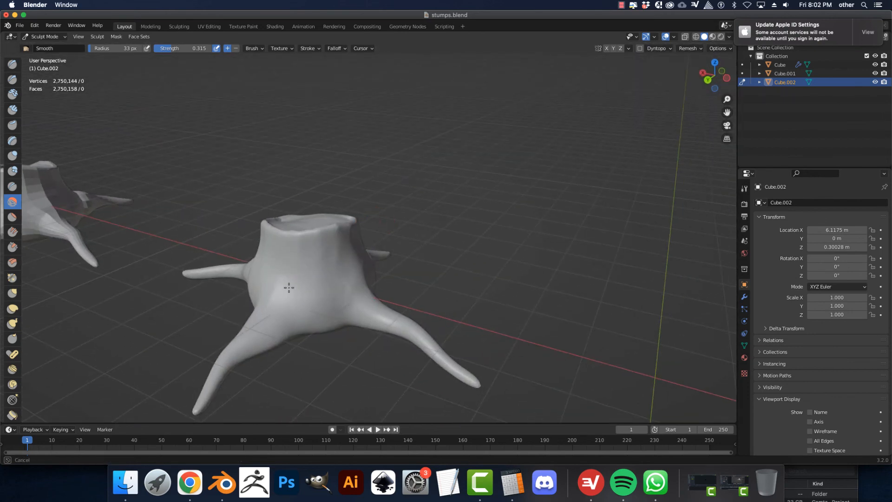
{"action": "scroll", "coordinate": [289, 287], "scroll_direction": "down", "scroll_amount": 5}
{"action": "scroll", "coordinate": [329, 259], "scroll_direction": "up", "scroll_amount": 10}
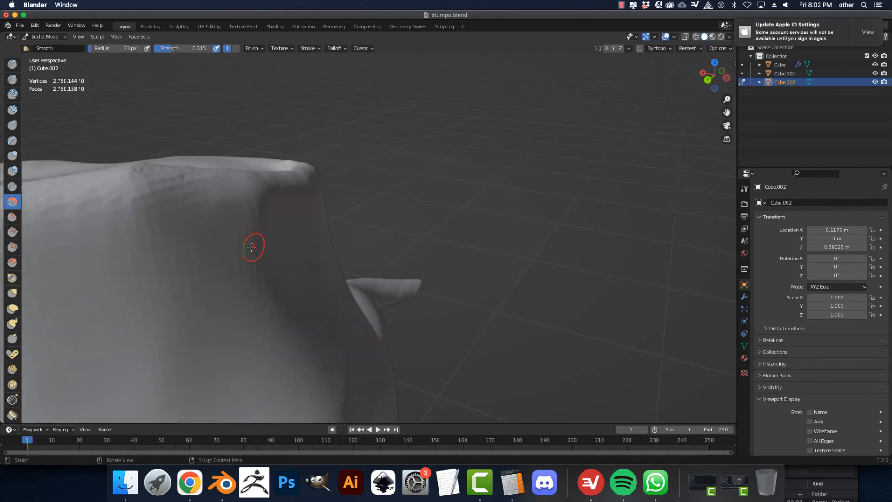
{"action": "middle_click_drag", "start_coordinate": [252, 247], "coordinate": [271, 241], "text": "shift"}
{"action": "middle_click_drag", "start_coordinate": [417, 214], "coordinate": [417, 214]}
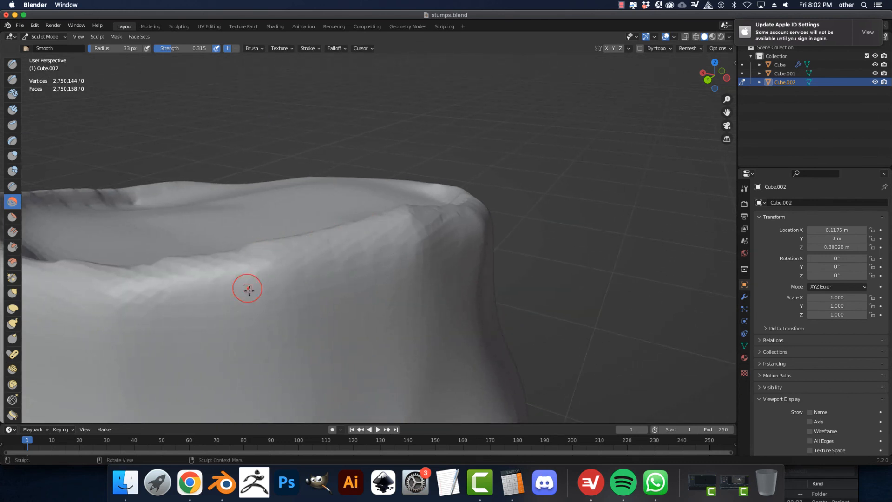
{"action": "left_click_drag", "start_coordinate": [137, 201], "coordinate": [229, 208]}
Step: Check the whole smoothed stump and save the stumps.blend file
{"action": "scroll", "coordinate": [210, 201], "scroll_direction": "up", "scroll_amount": 3}
{"action": "scroll", "coordinate": [205, 201], "scroll_direction": "down", "scroll_amount": 8}
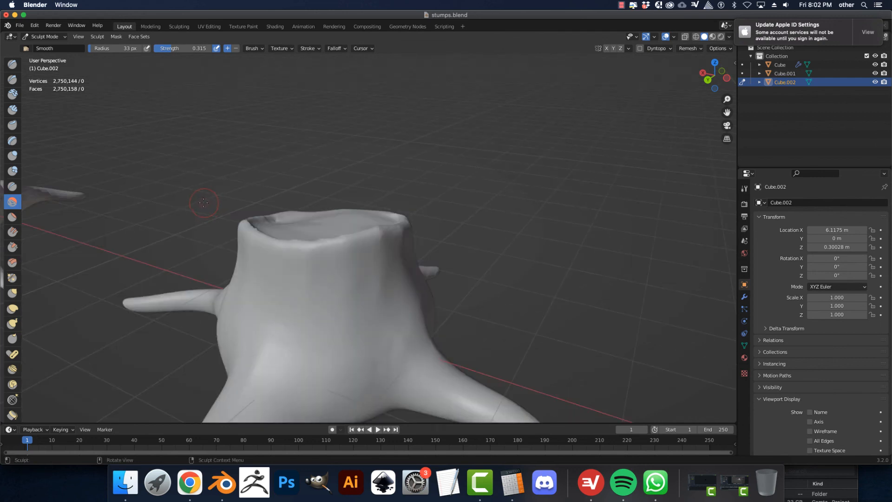
{"action": "middle_click_drag", "start_coordinate": [280, 226], "coordinate": [330, 214]}
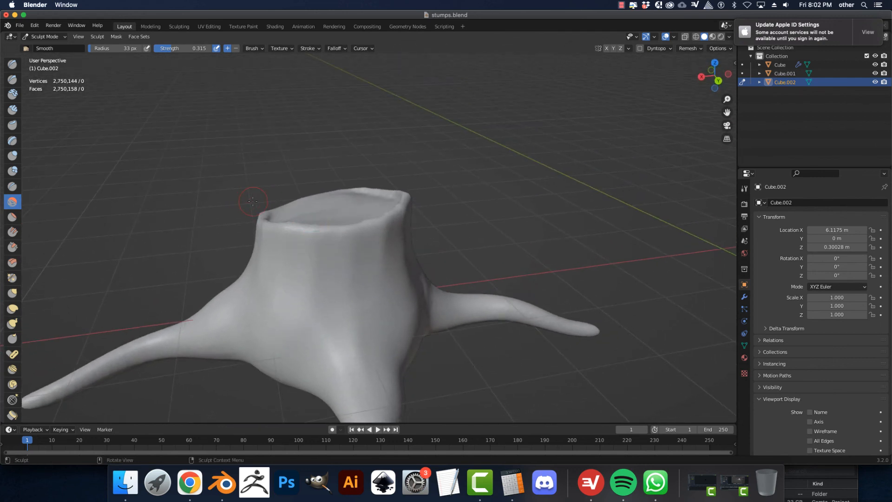
{"action": "left_click", "coordinate": [19, 25]}
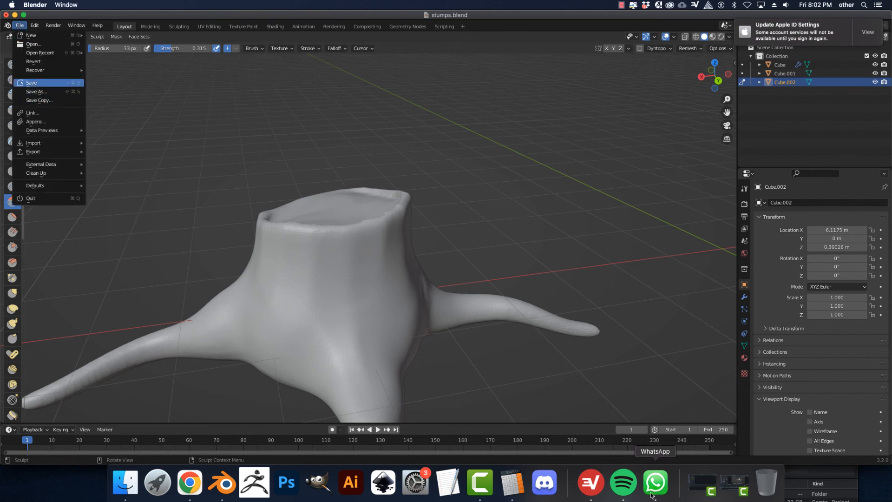
{"action": "left_click", "coordinate": [479, 483]}
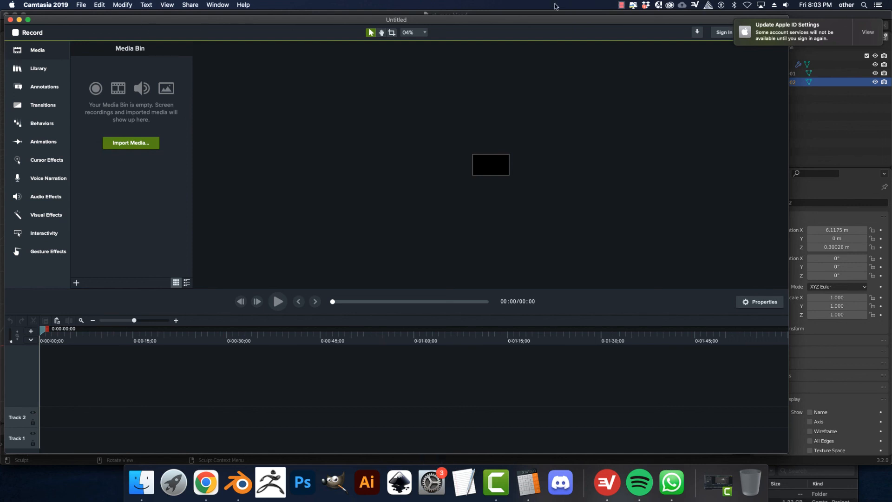
{"action": "left_click_drag", "start_coordinate": [537, 19], "coordinate": [595, 96]}
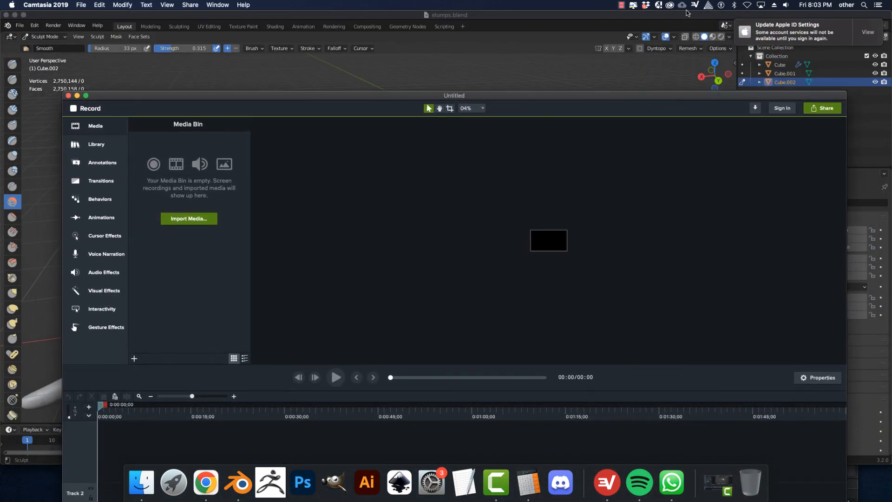
{"action": "left_click", "coordinate": [622, 5]}
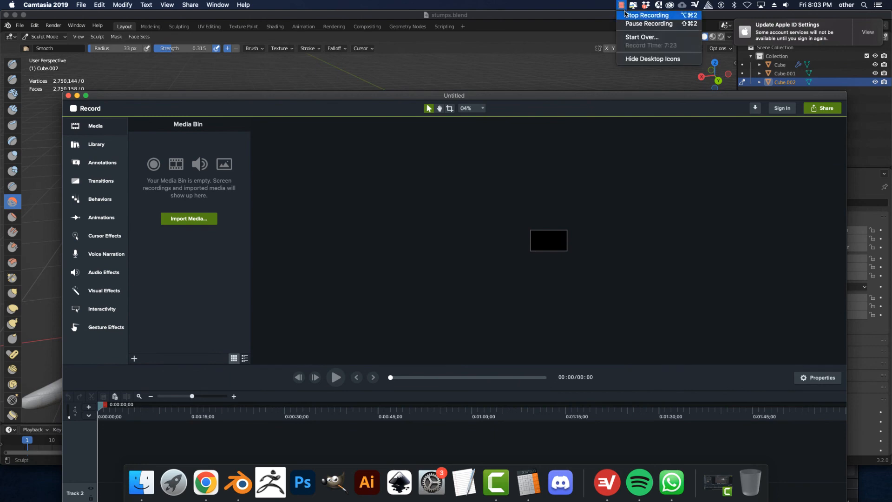